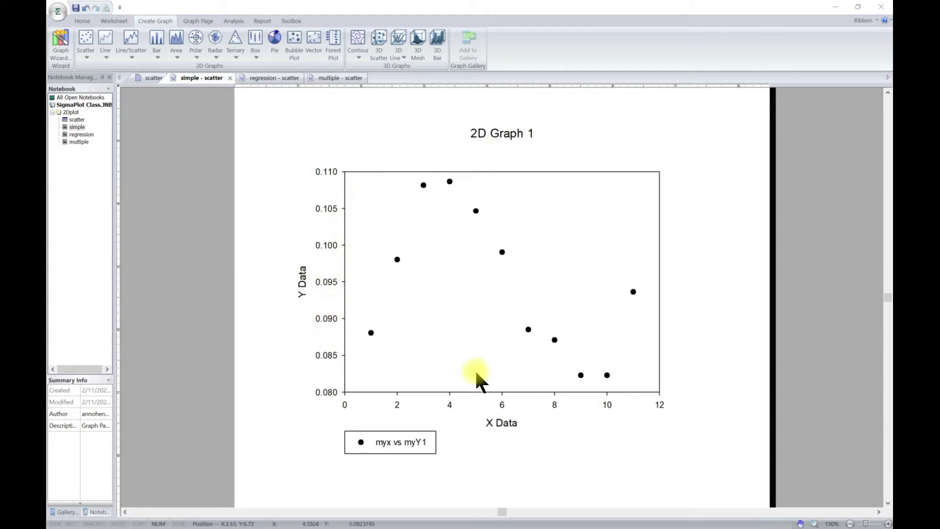
Look through the graph properties, X axis settings and data symbol settings, closing each window.
click(438, 268)
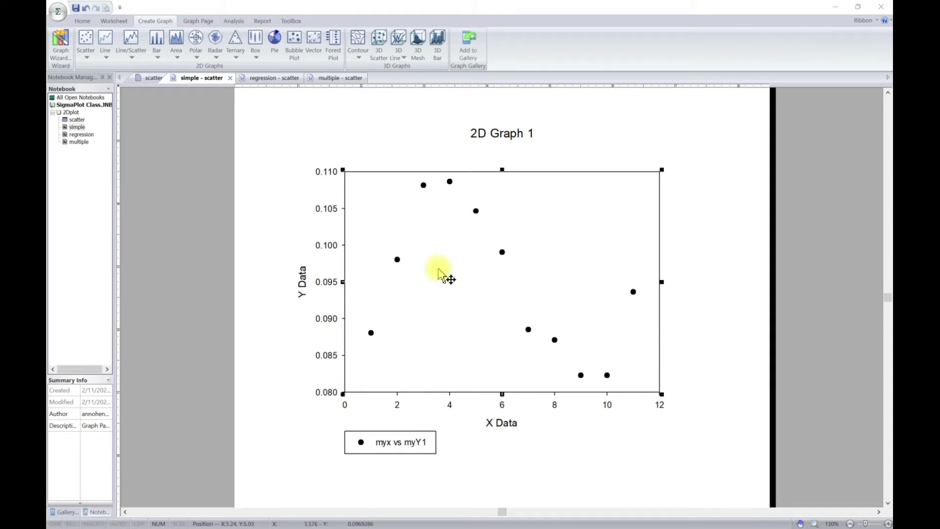
drag(158, 84, 469, 132)
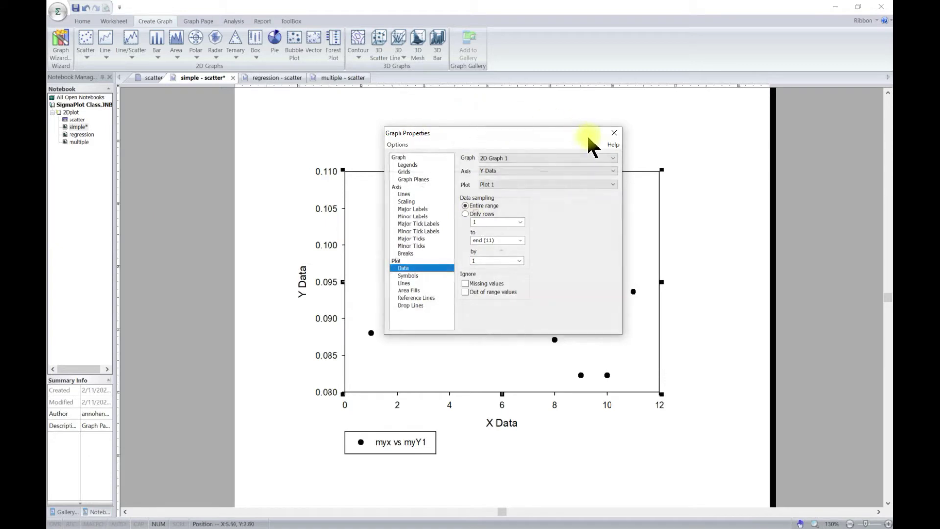
click(614, 132)
double_click(465, 391)
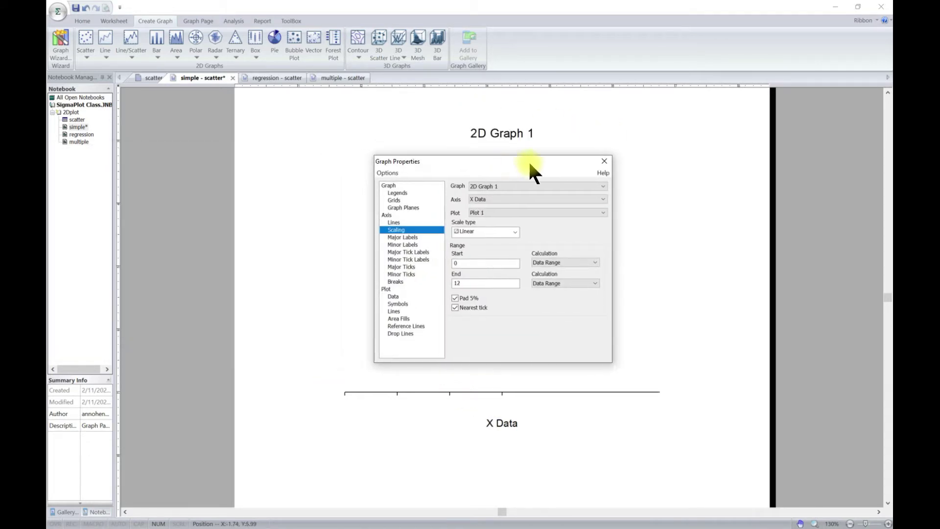
click(606, 163)
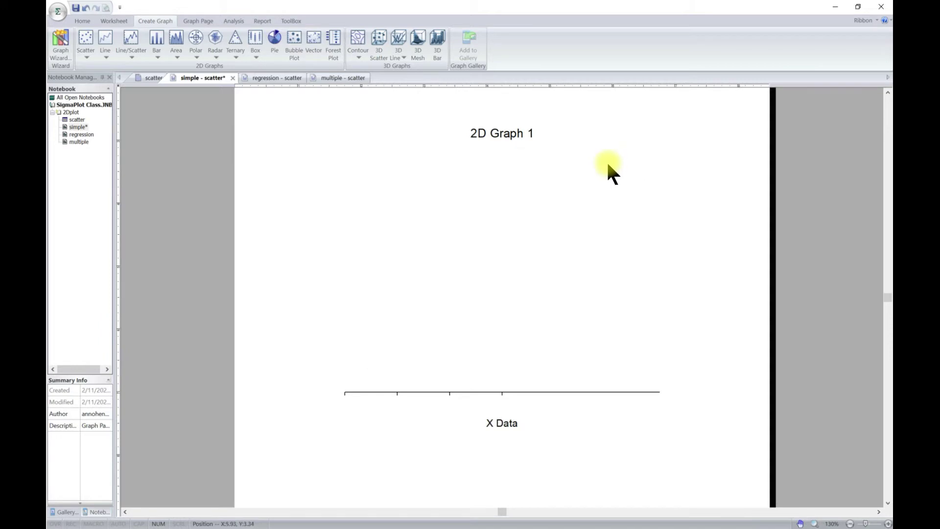
double_click(554, 340)
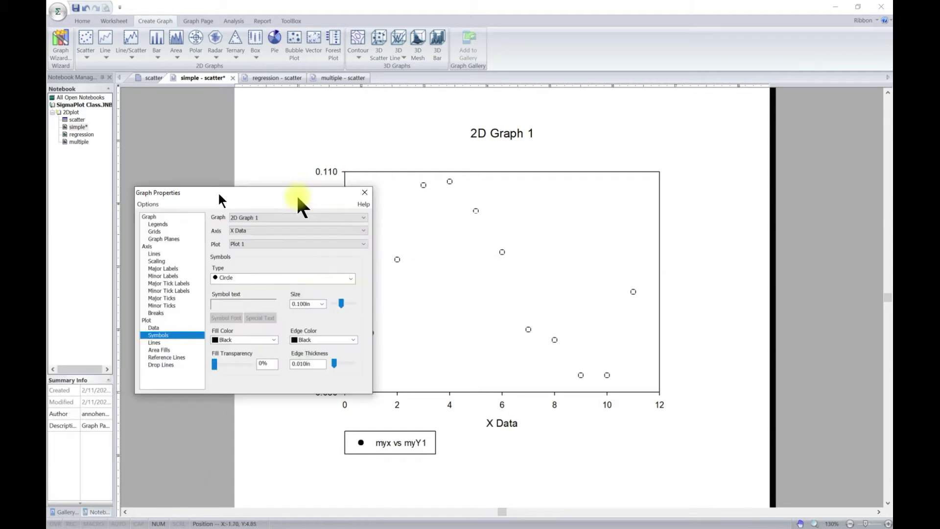
drag(297, 190, 440, 209)
click(546, 209)
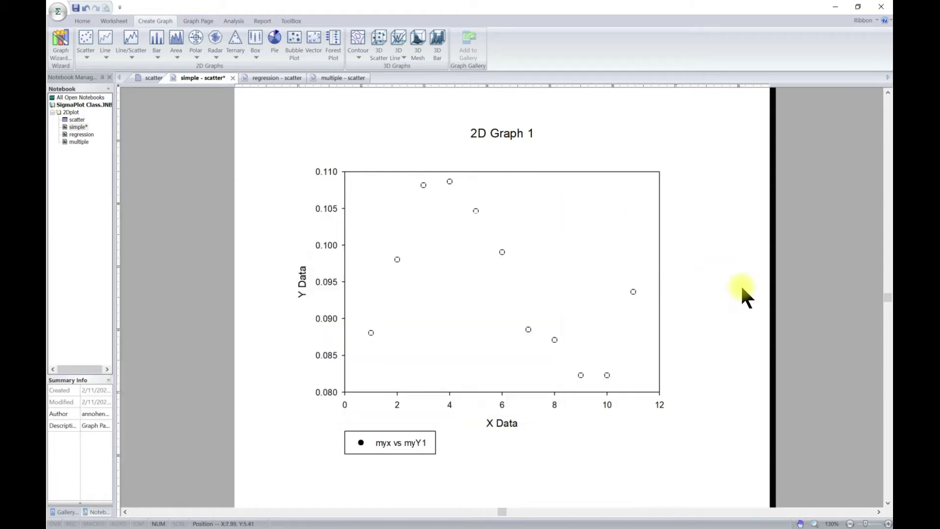
Open the regression graph page.
scroll(257, 237, down, 3)
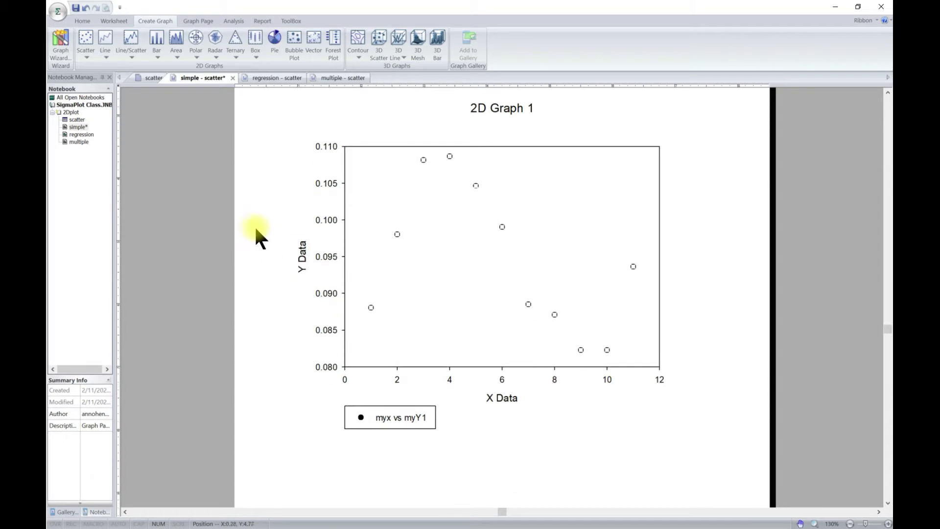
double_click(80, 132)
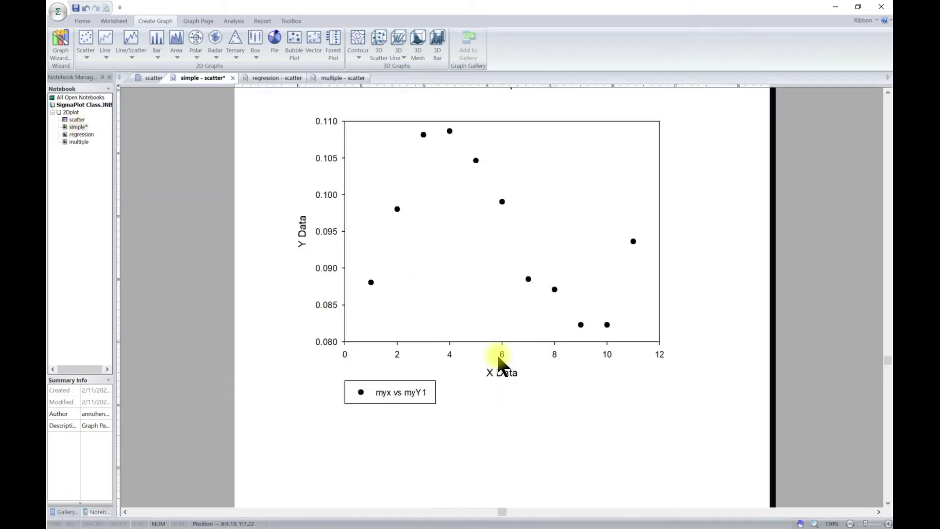
scroll(447, 260, up, 2)
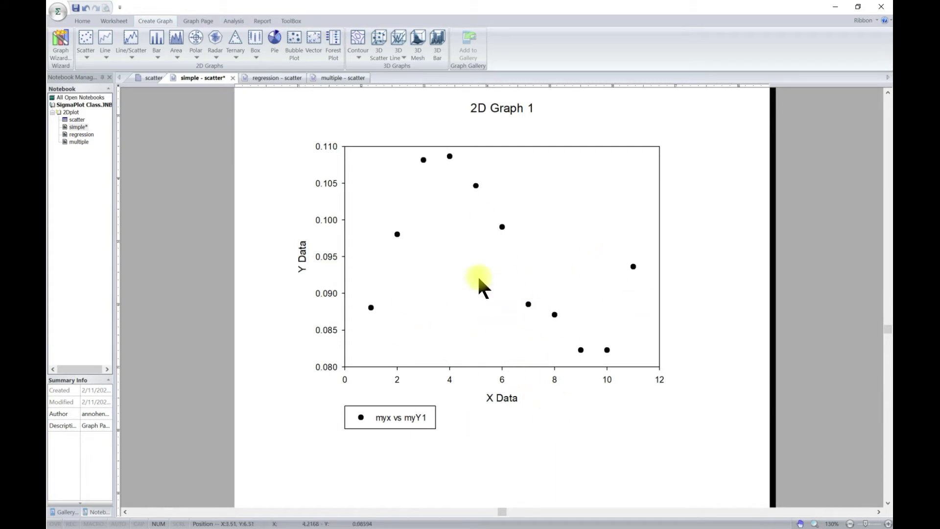
Open Graph Properties from the graph's right-click menu, reposition it, then close it.
mouse_move(428, 297)
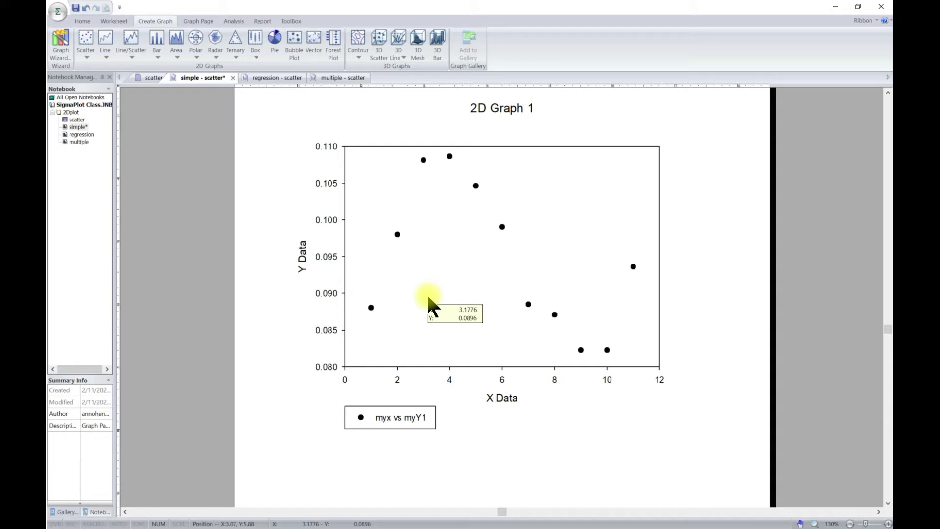
mouse_move(460, 280)
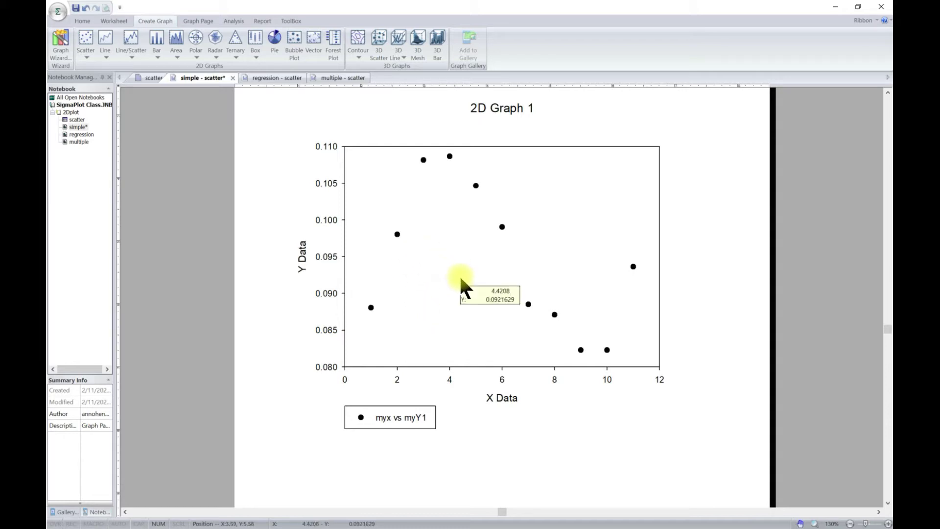
mouse_move(451, 240)
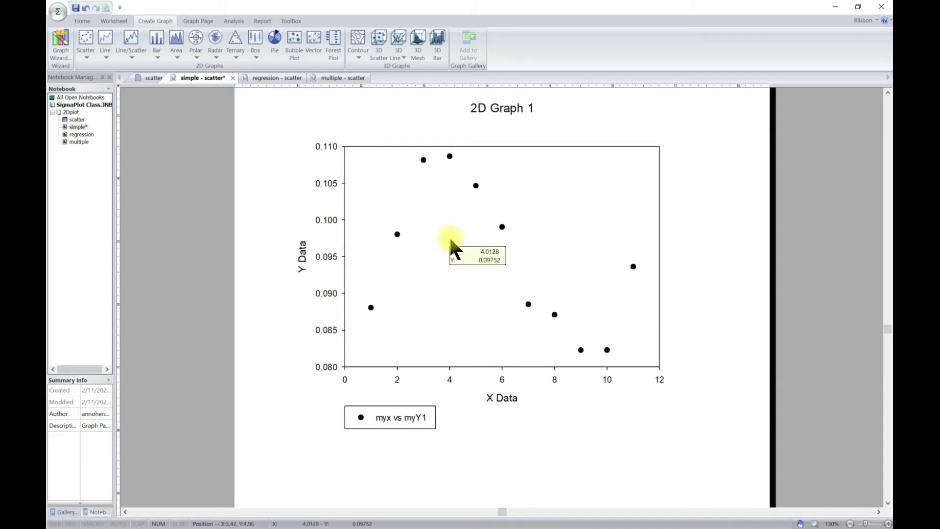
right_click(451, 240)
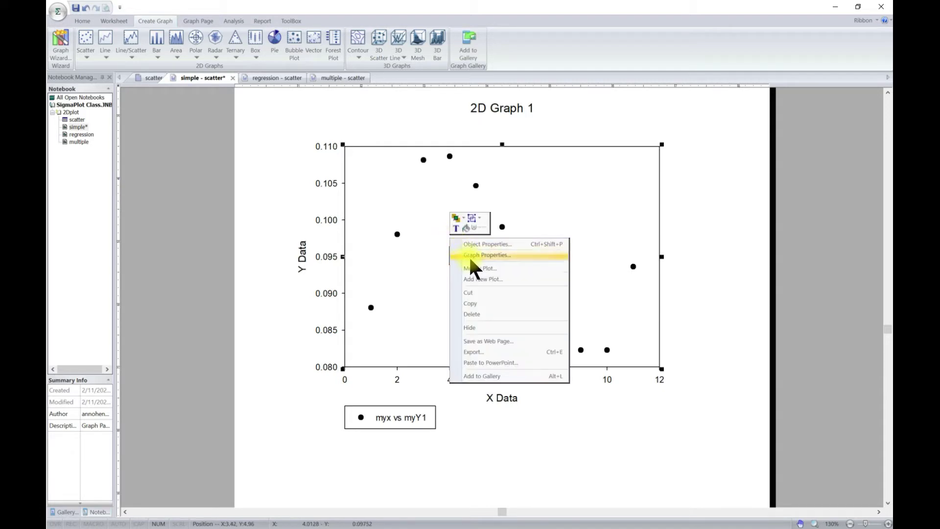
click(469, 256)
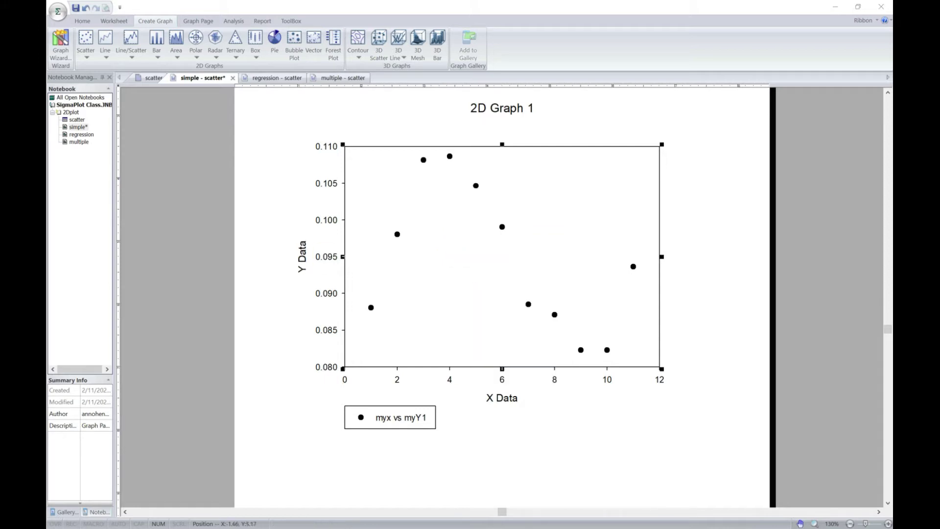
drag(264, 190, 519, 164)
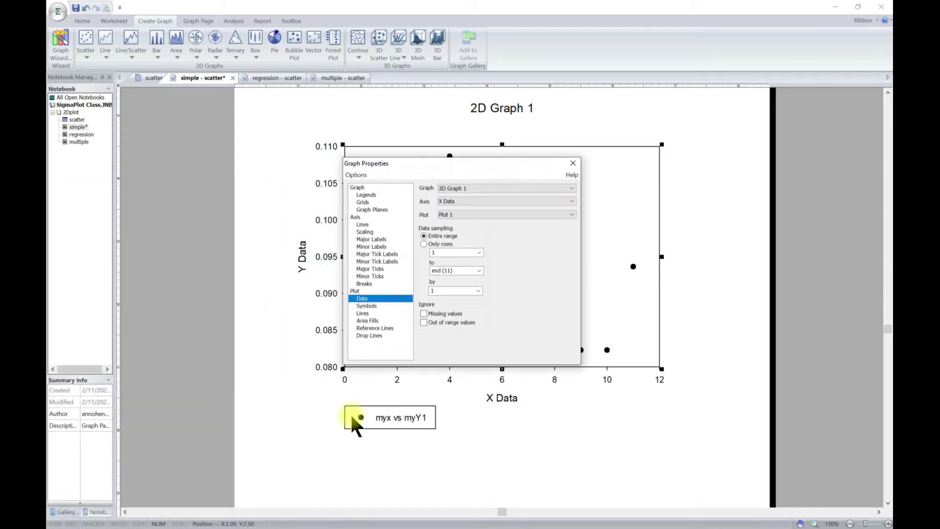
click(573, 163)
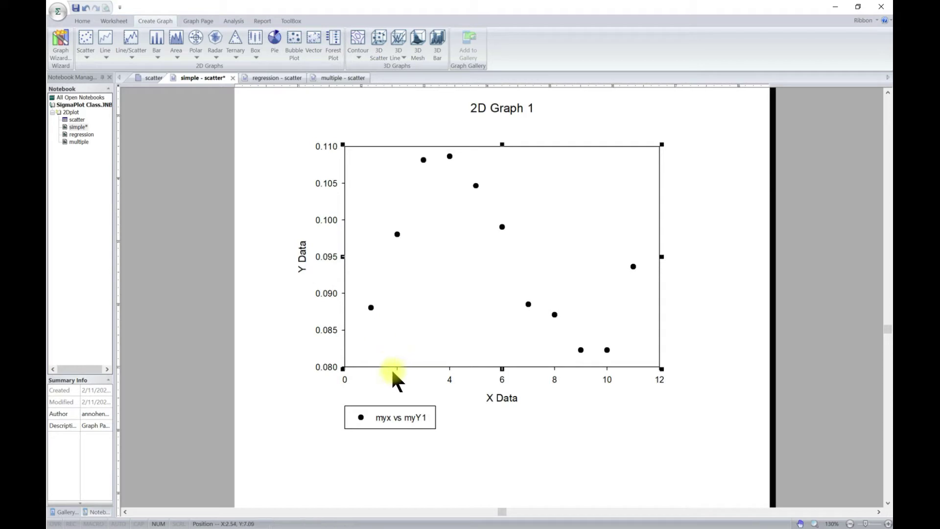
Open the X axis scaling properties, showing a linear range from 0 to 12.
click(358, 366)
double_click(359, 367)
drag(310, 139, 401, 148)
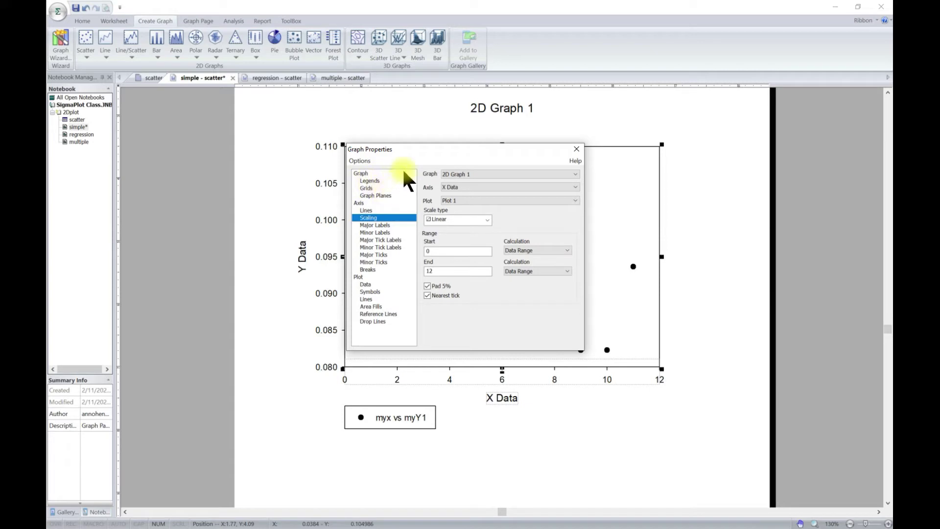
In the Graph panel, browse the graph, axis and plot lists, keeping X Data and Plot 1.
click(360, 173)
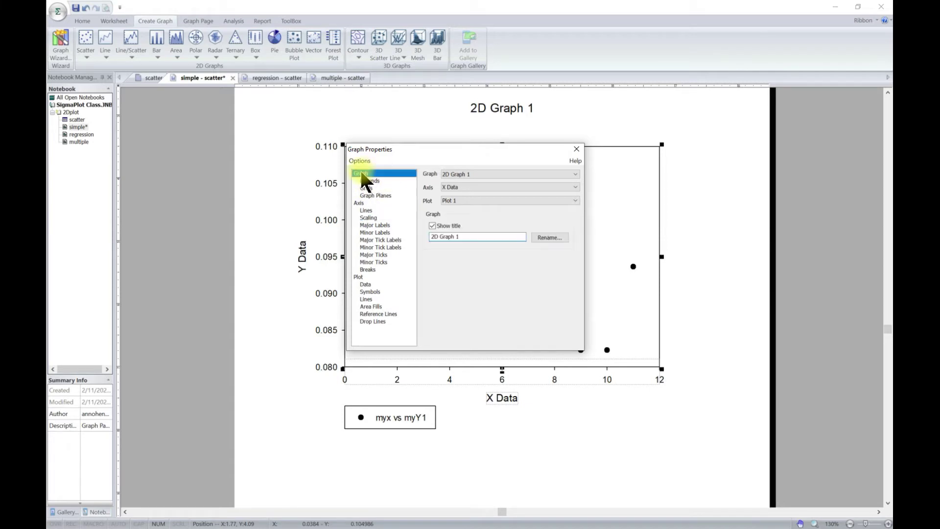
drag(378, 153, 317, 147)
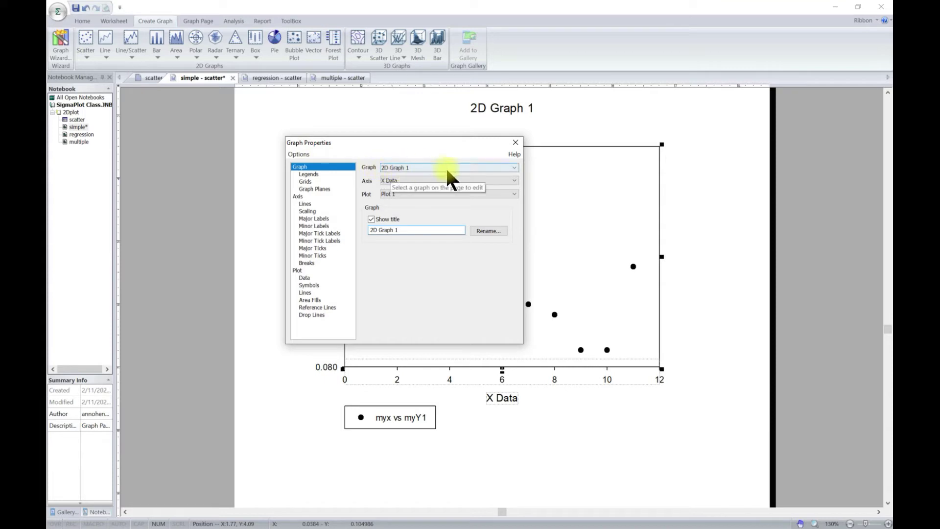
click(462, 170)
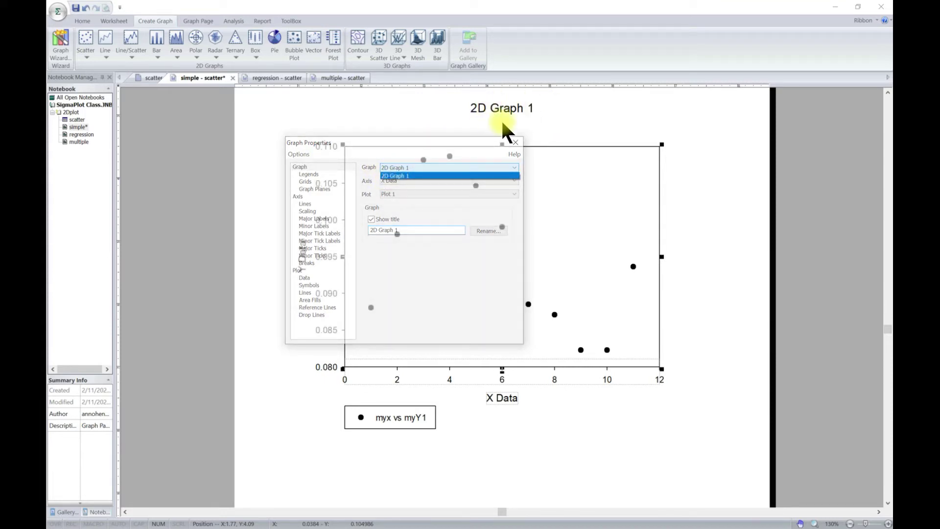
click(427, 169)
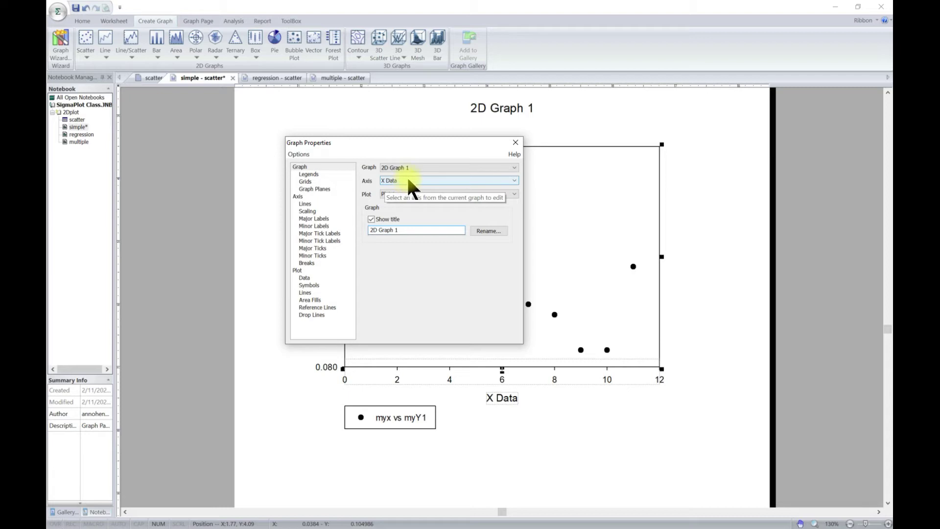
click(511, 181)
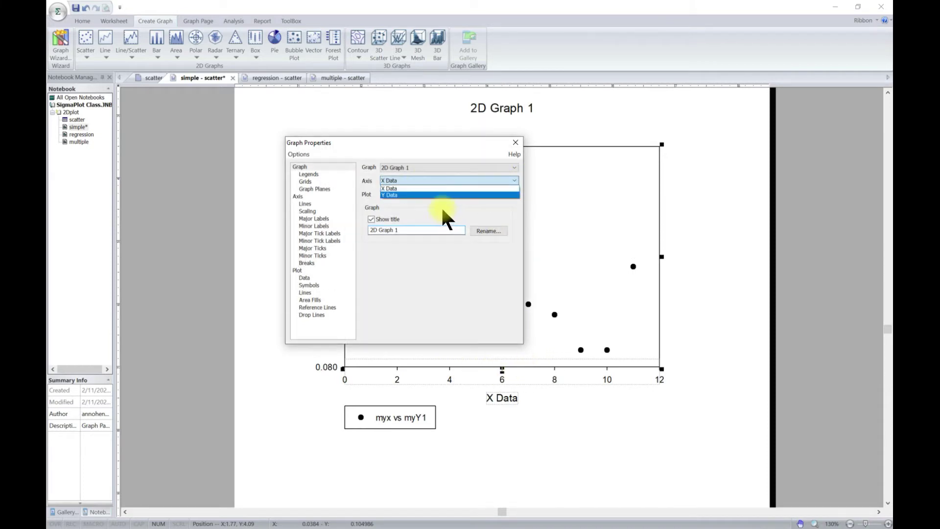
click(399, 289)
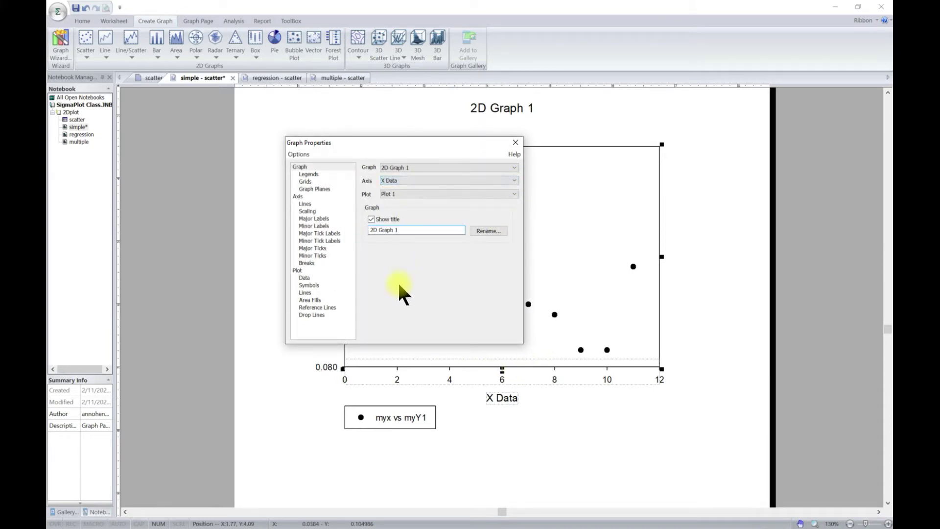
click(412, 194)
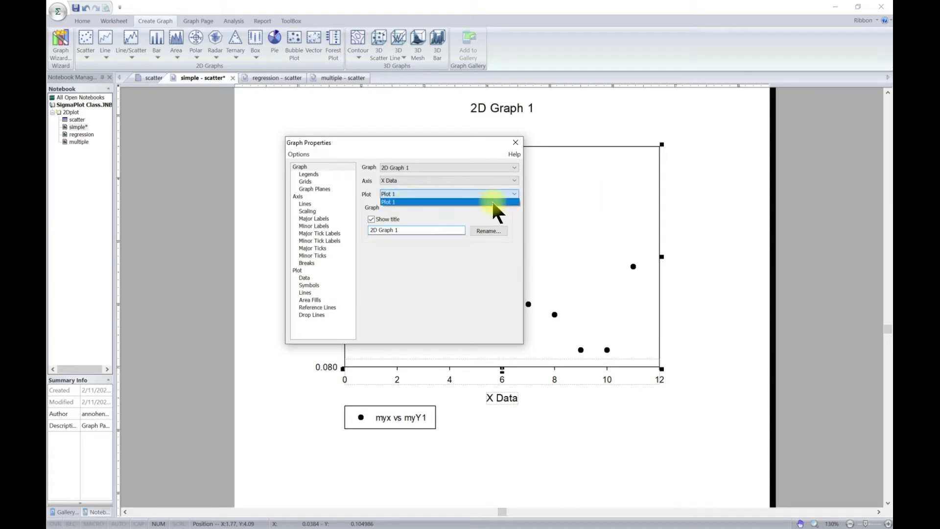
click(429, 302)
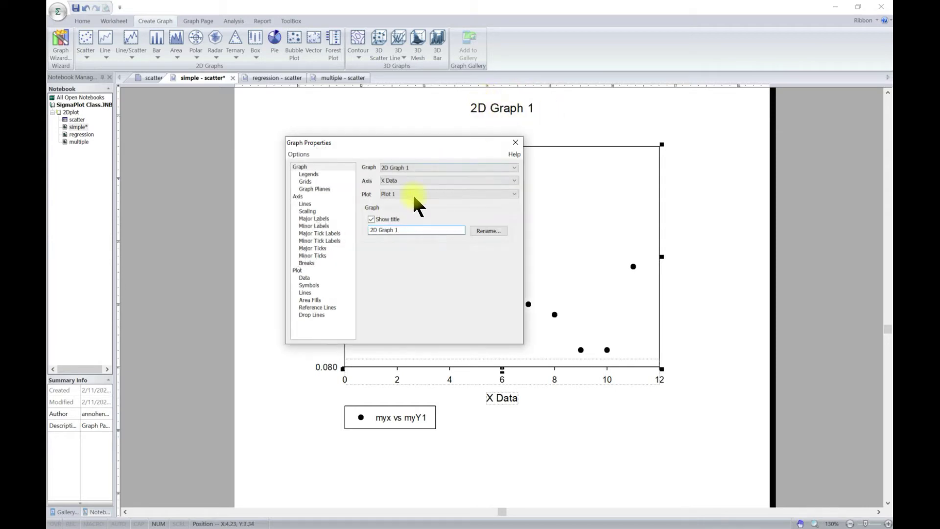
Hide and re-show the graph title, then open the title text editor.
click(372, 219)
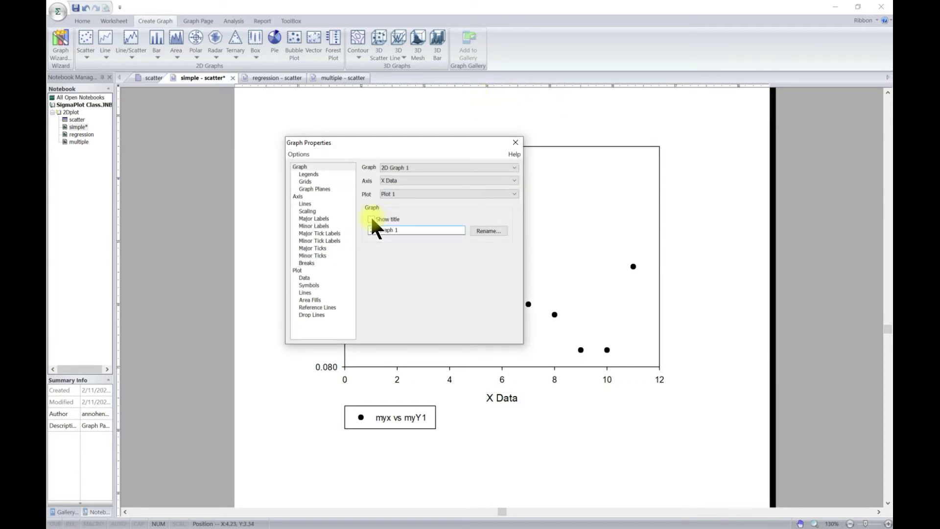
click(372, 218)
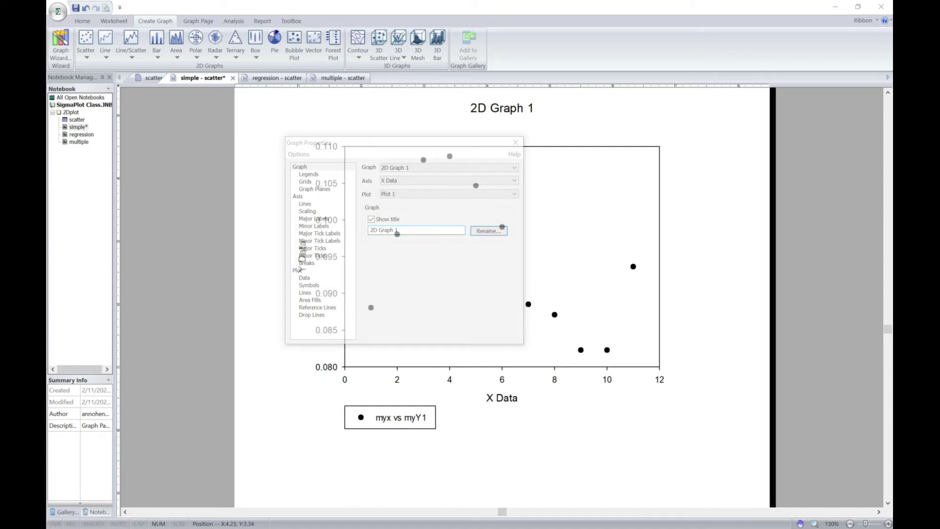
drag(93, 157, 431, 272)
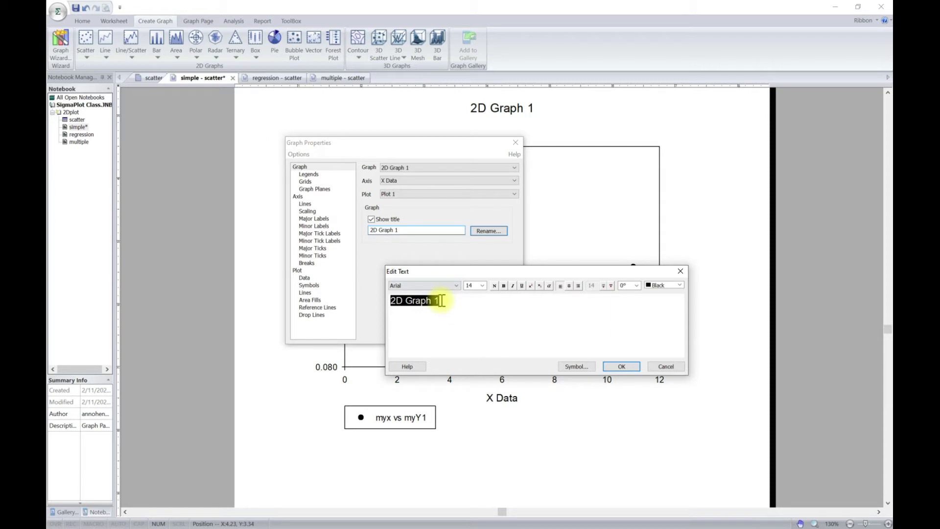
Type 'My first graph' as the title and format it bold Bahnschrift 18.
text(My first graph)
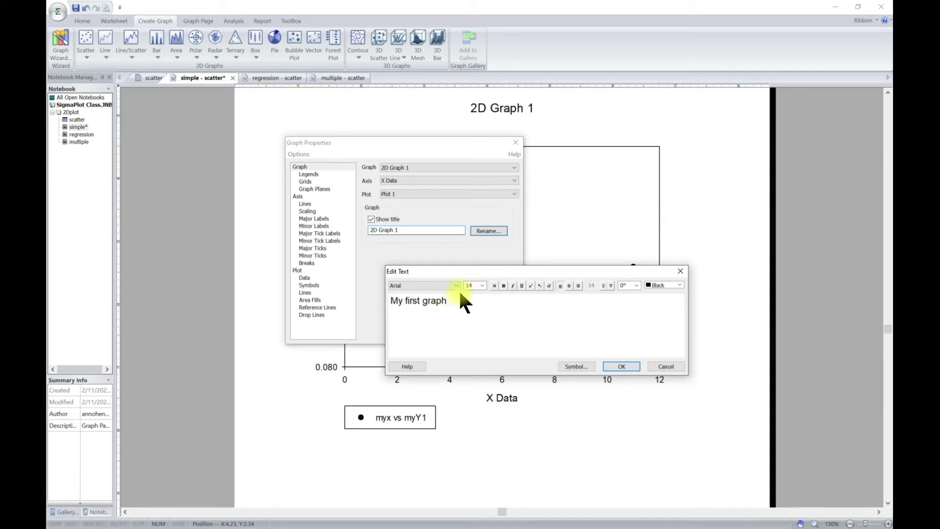
drag(447, 300, 390, 301)
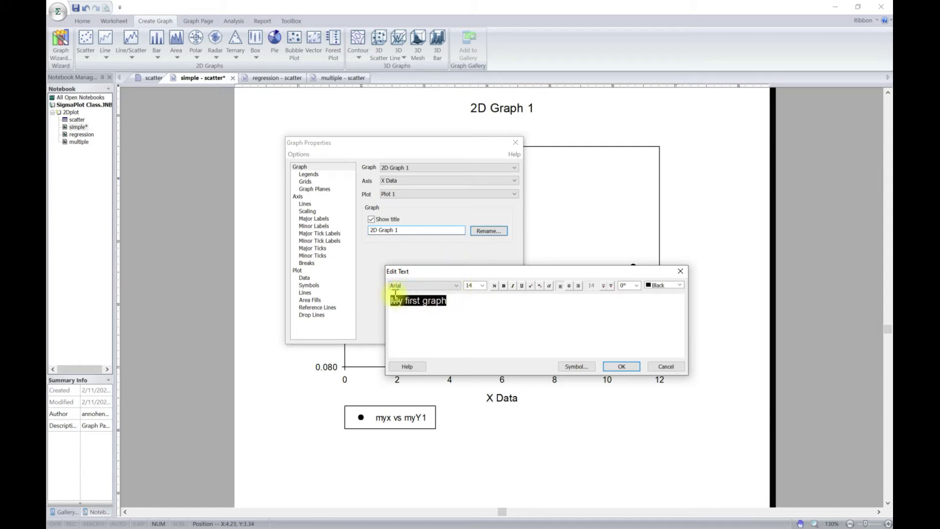
click(456, 285)
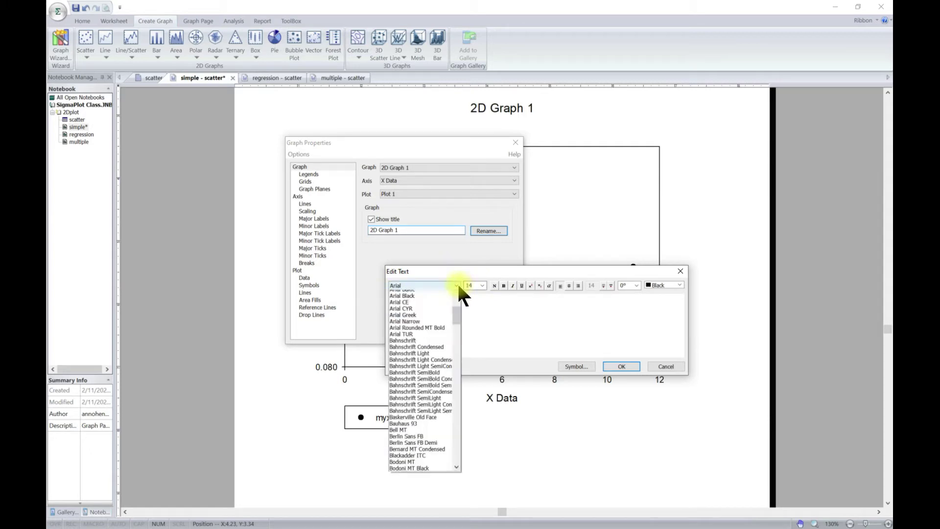
click(423, 351)
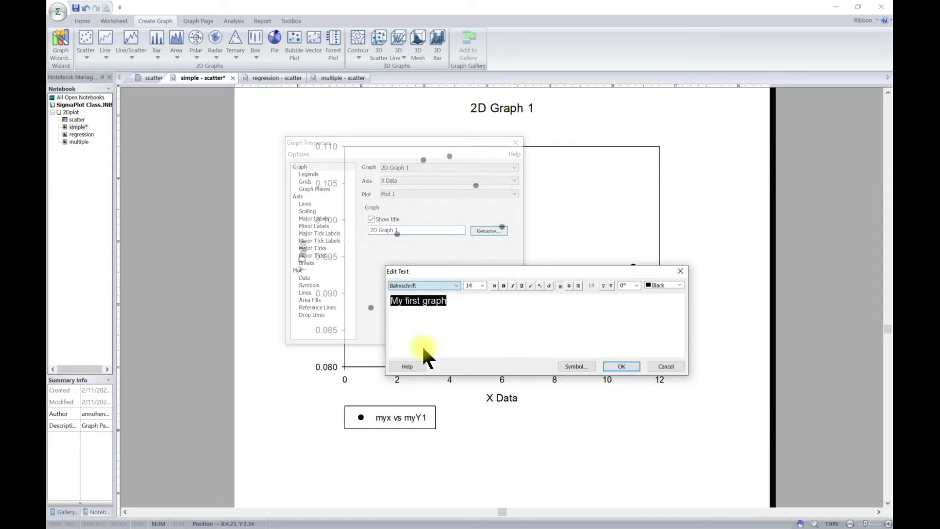
click(482, 284)
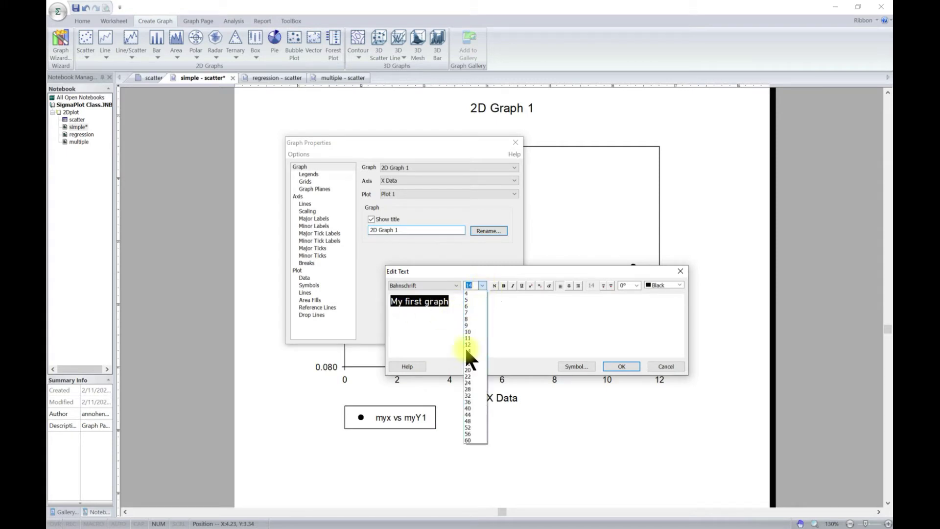
click(468, 363)
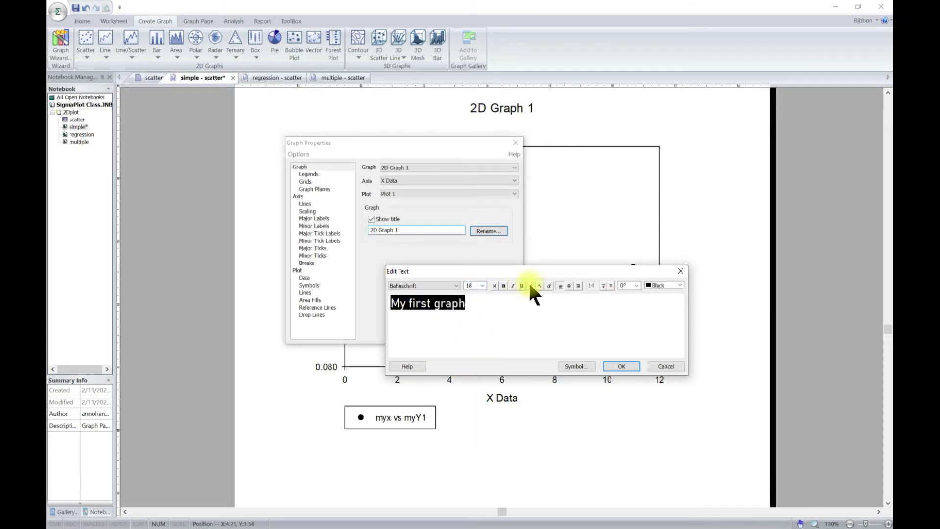
click(503, 285)
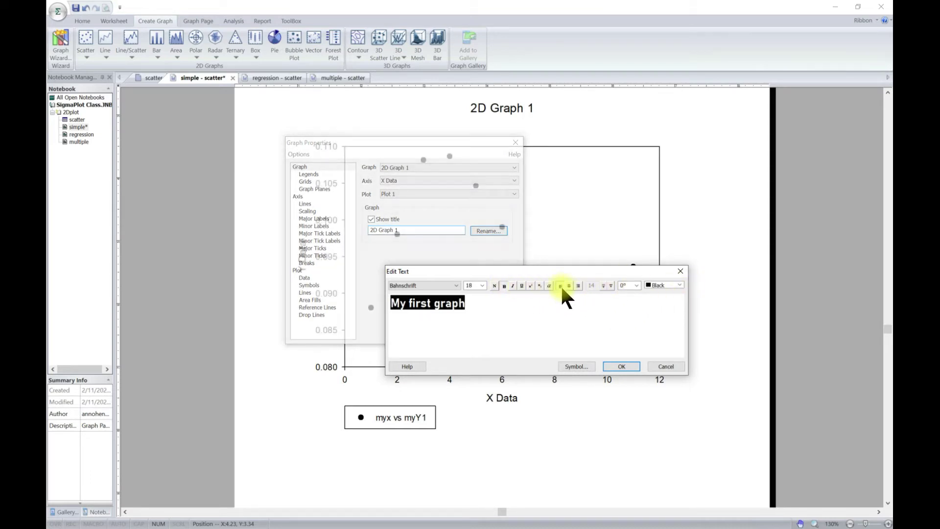
click(621, 366)
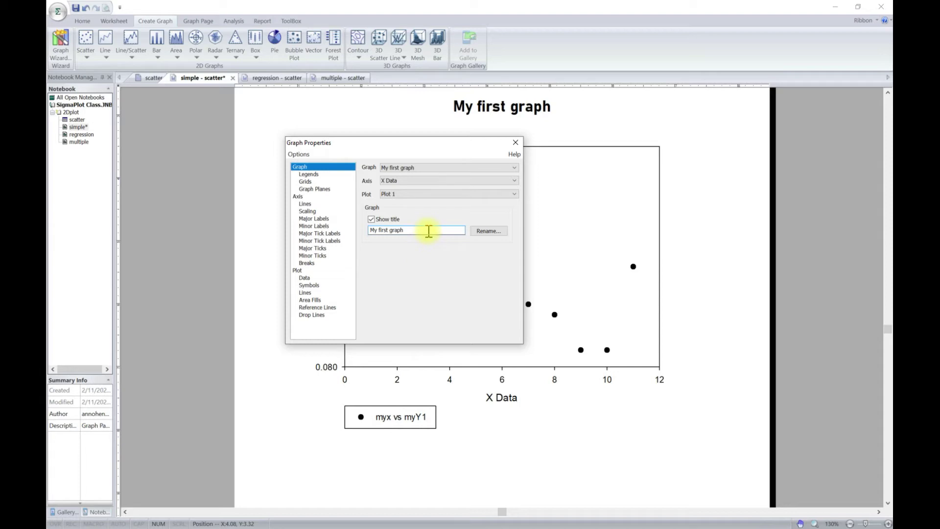
In the Legends settings, drag the legend to the plot's top-right corner.
click(308, 174)
drag(358, 143, 235, 146)
click(362, 415)
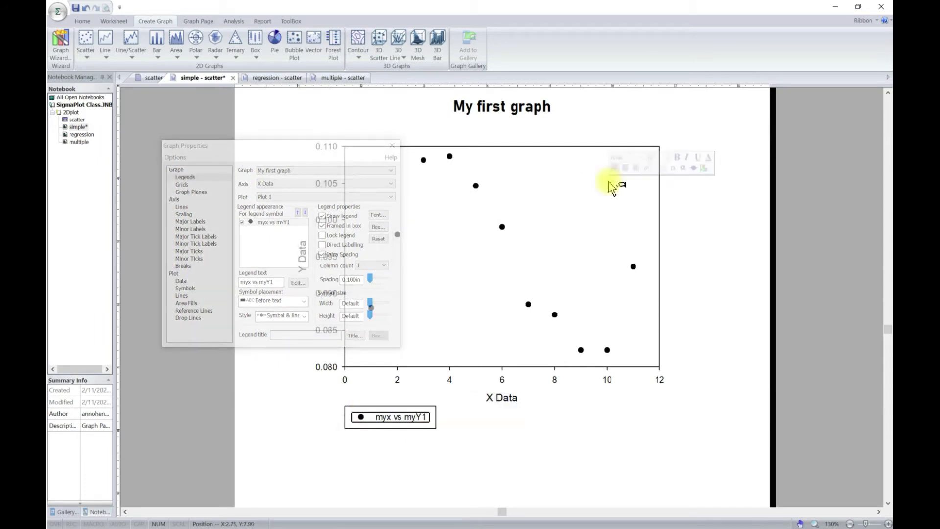
drag(363, 433, 567, 194)
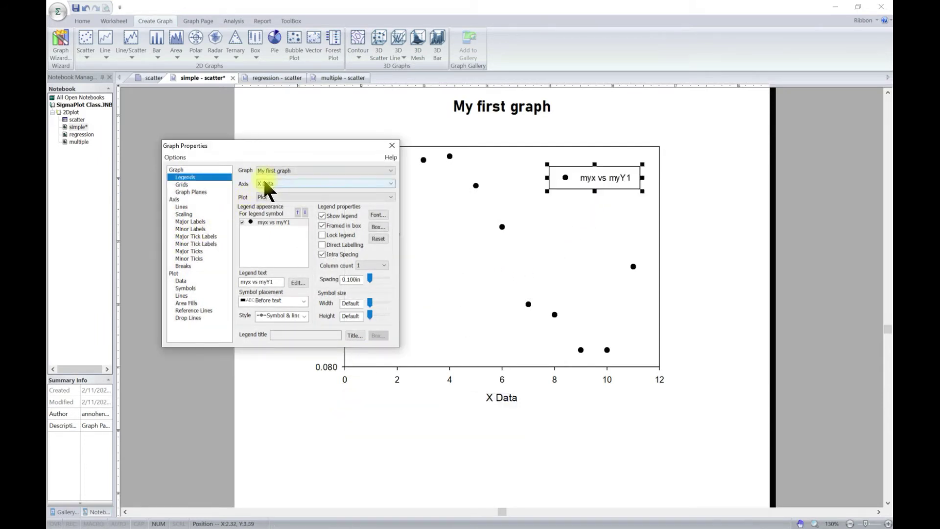
click(205, 178)
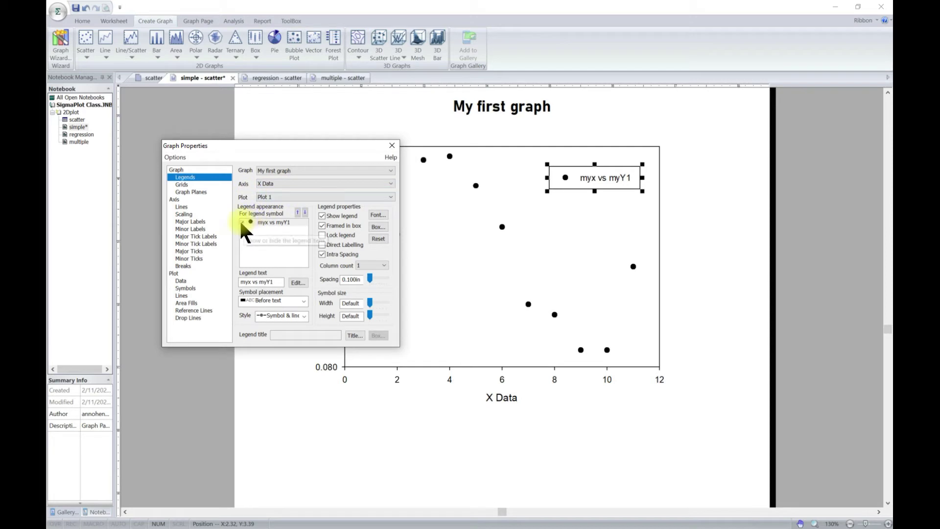
Select the 'myx vs myY1' legend entry, toggle Show legend off and on, and open its font settings.
click(273, 223)
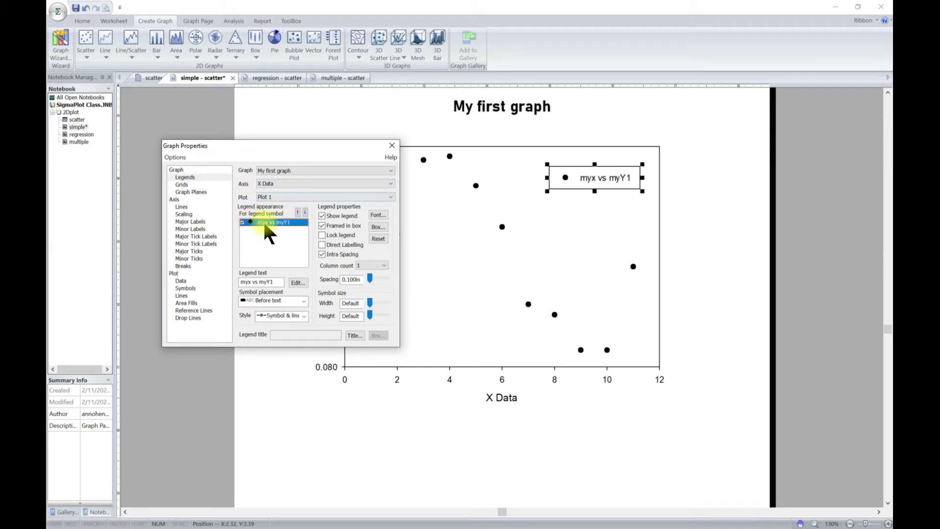
click(322, 216)
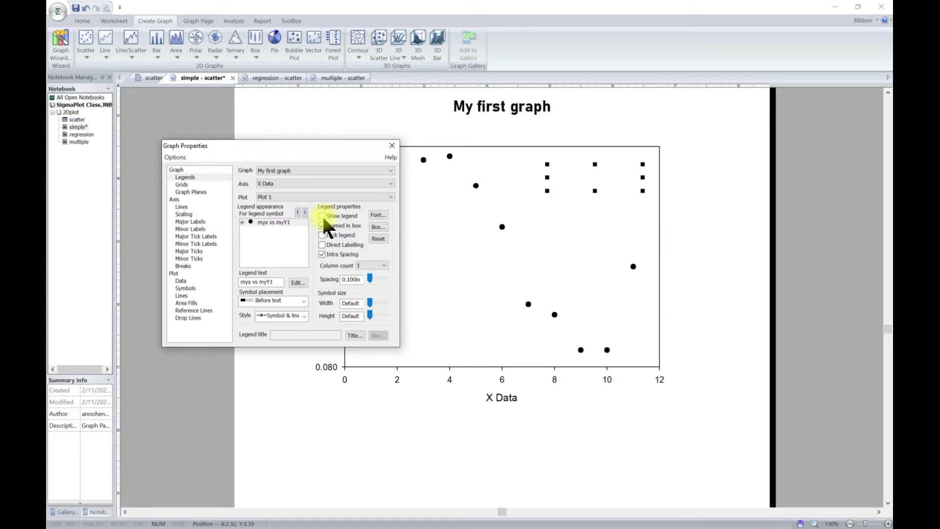
click(322, 216)
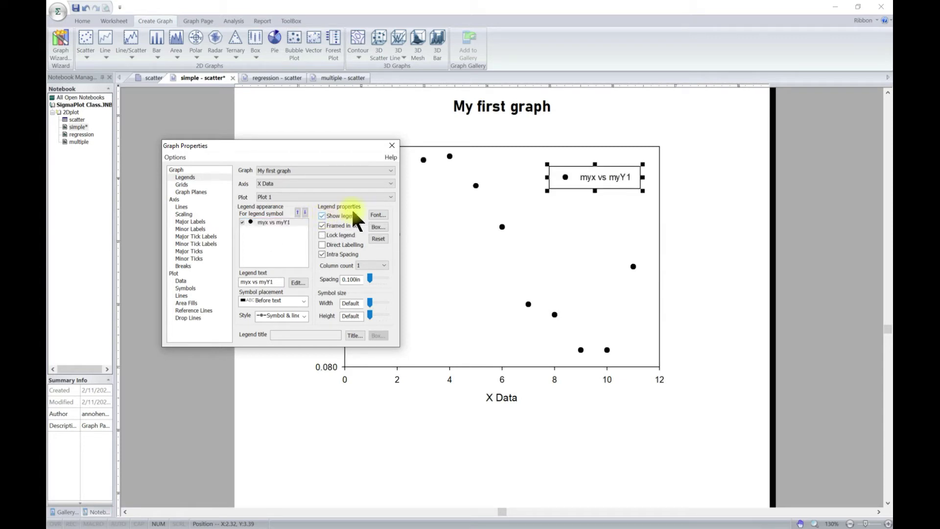
click(379, 216)
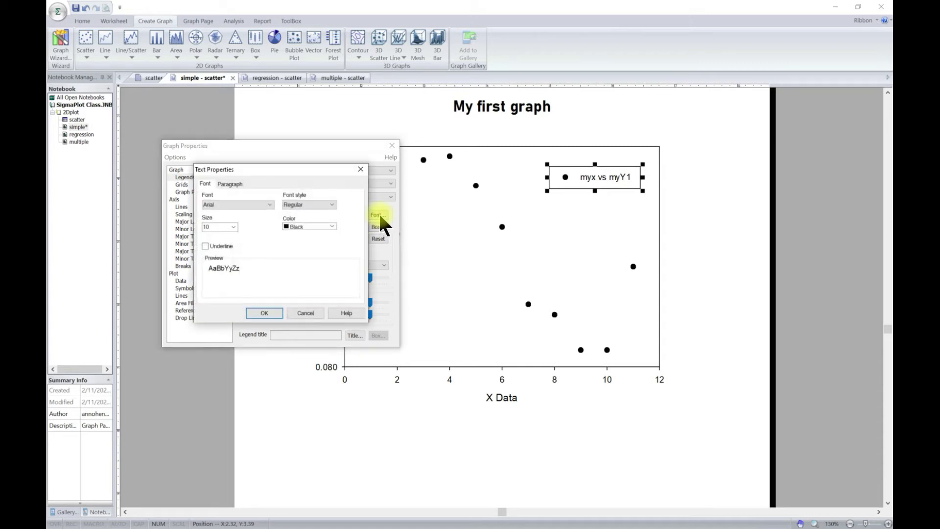
Set the legend text font to Chiller, size 18, Bold, Pink.
click(270, 206)
click(270, 204)
click(269, 205)
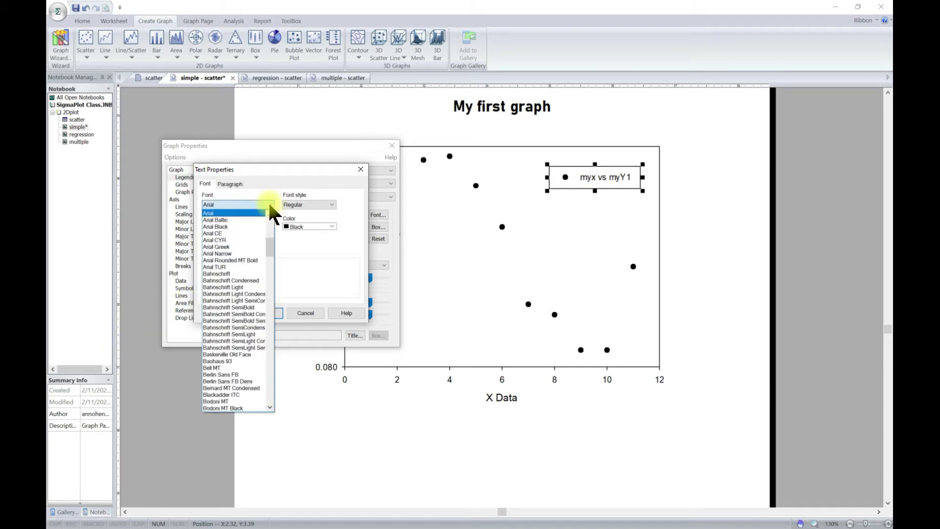
scroll(234, 343, down, 20)
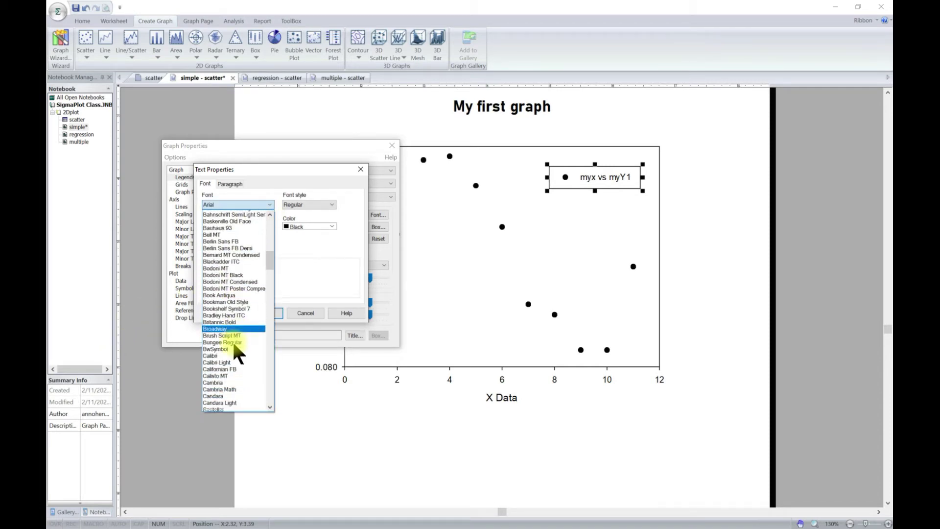
scroll(225, 318, up, 5)
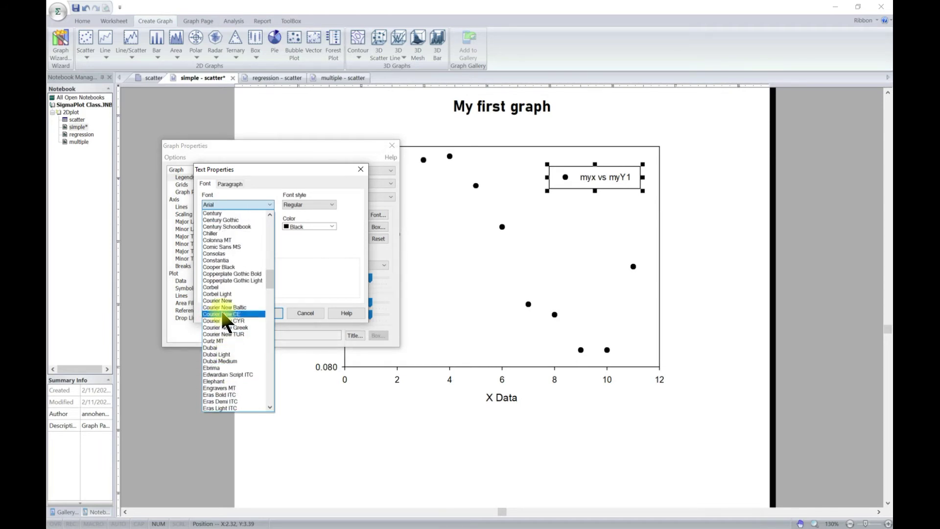
click(210, 250)
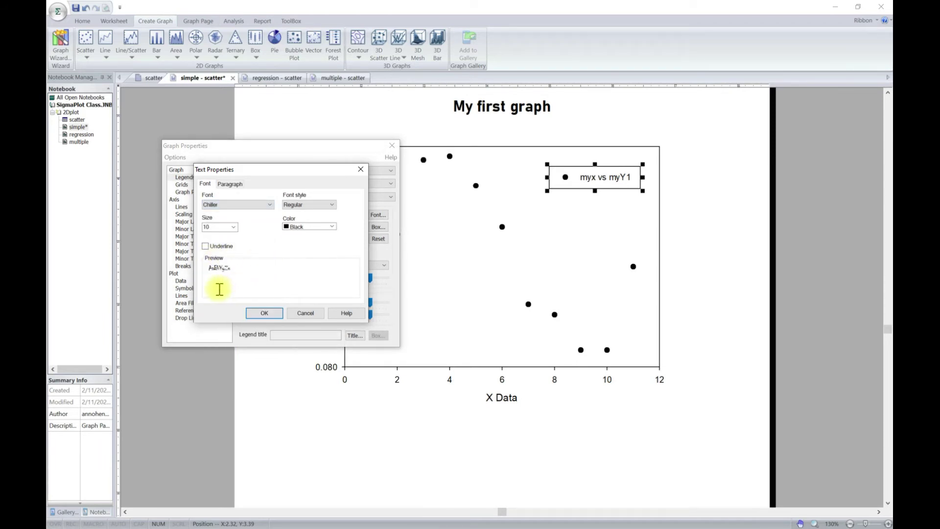
click(231, 224)
click(217, 292)
click(333, 224)
click(314, 264)
click(331, 205)
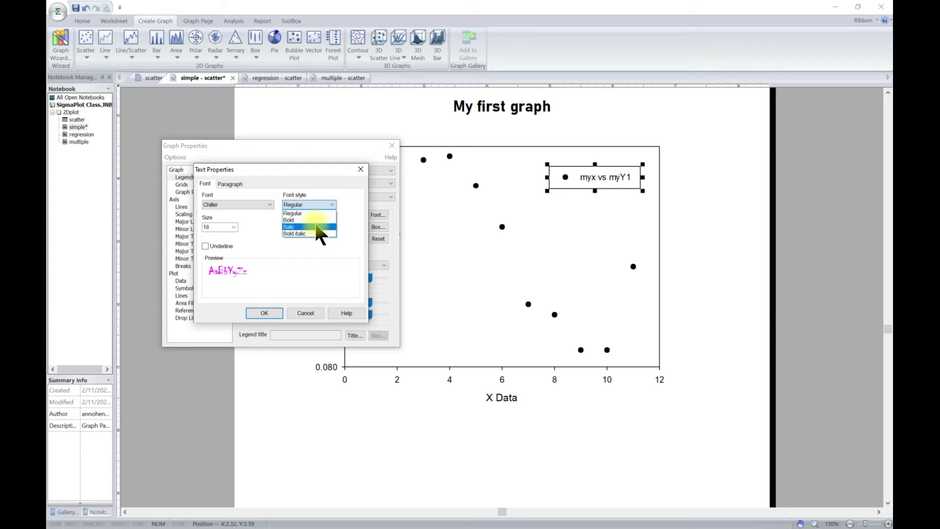
click(314, 221)
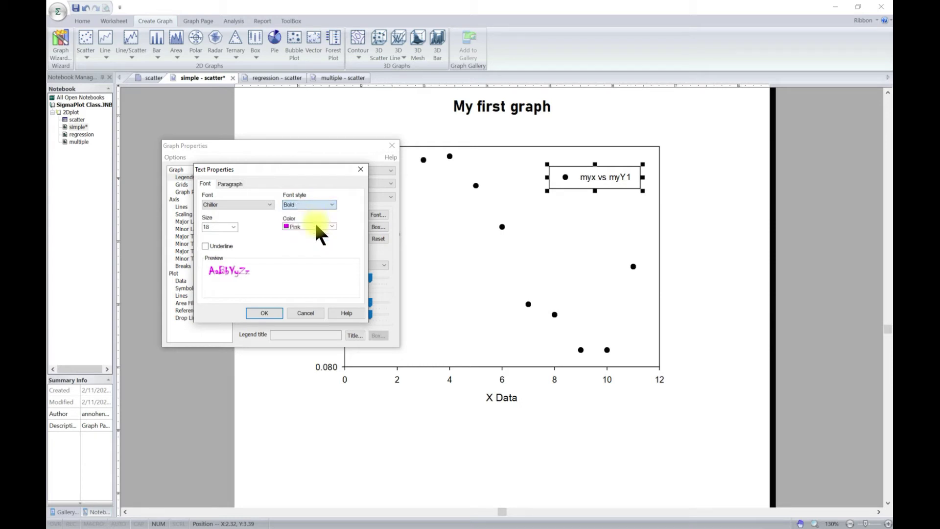
click(265, 313)
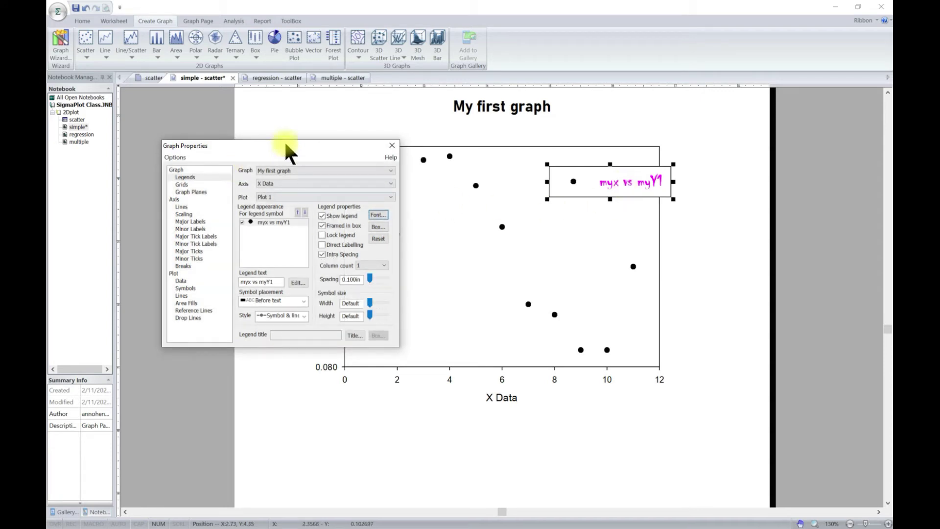
Toggle Framed in box off and back on, then open the legend box's Object Properties.
click(322, 226)
click(321, 235)
click(382, 226)
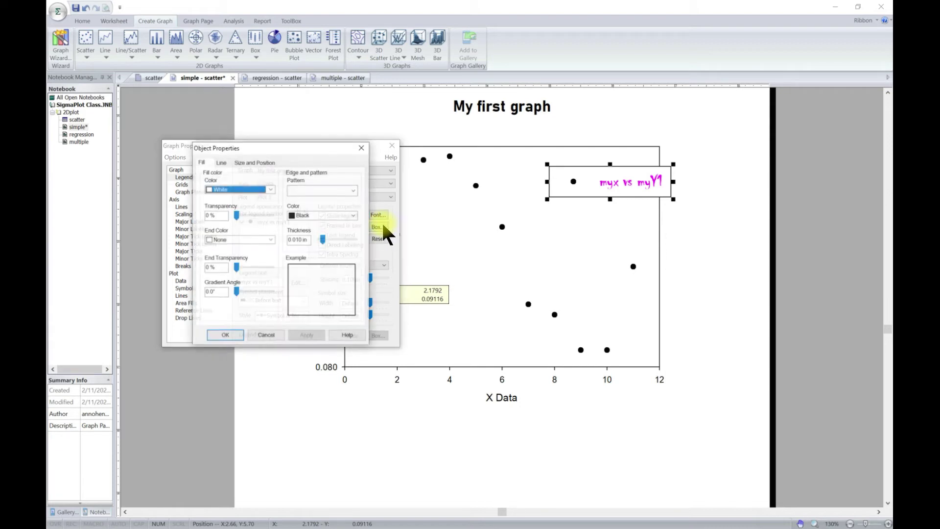
Fill the legend box red with the Medium stripe pattern at 84% transparency.
click(271, 190)
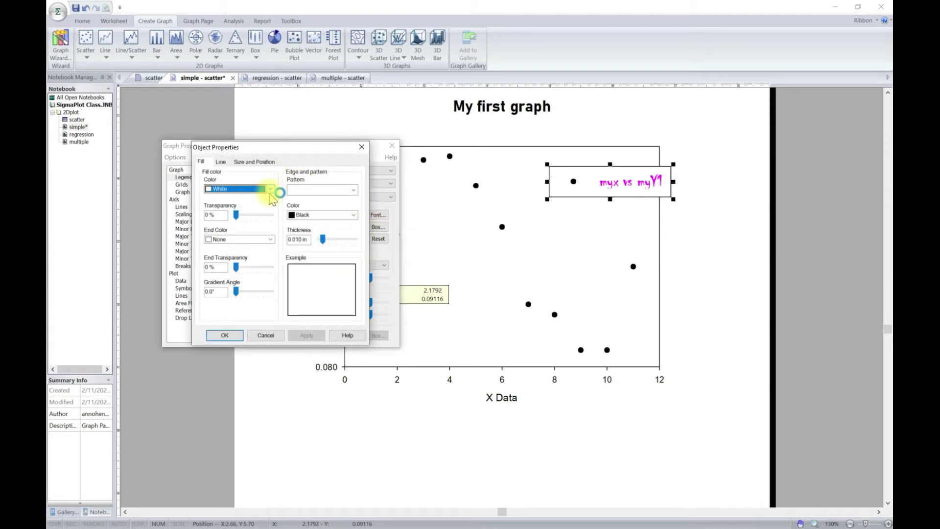
click(271, 189)
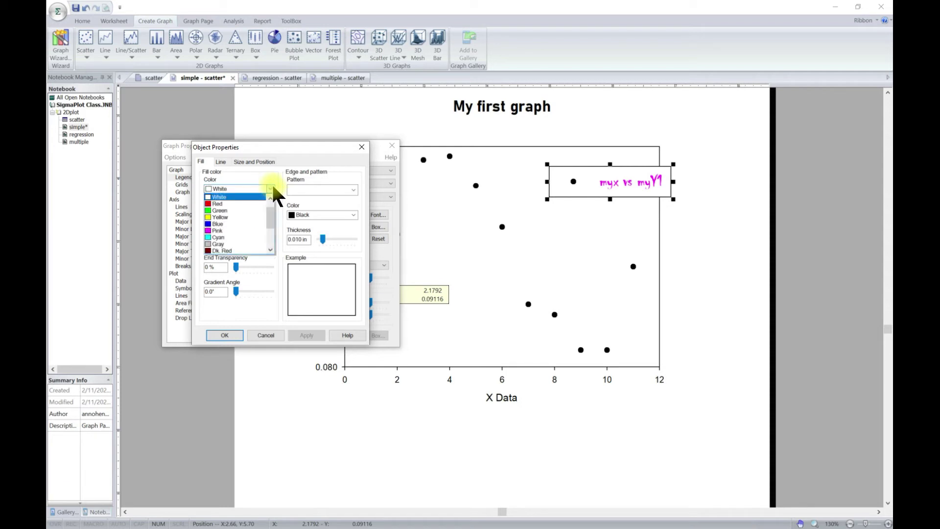
click(256, 203)
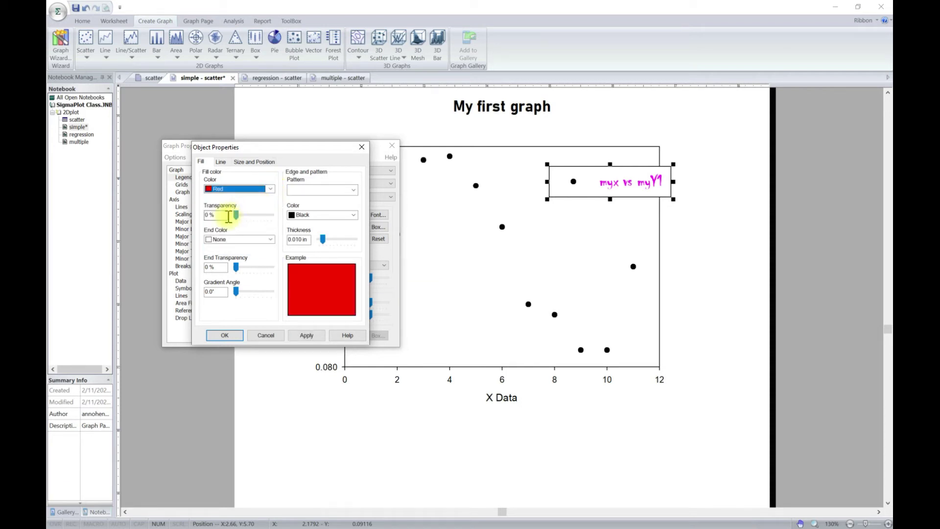
click(353, 189)
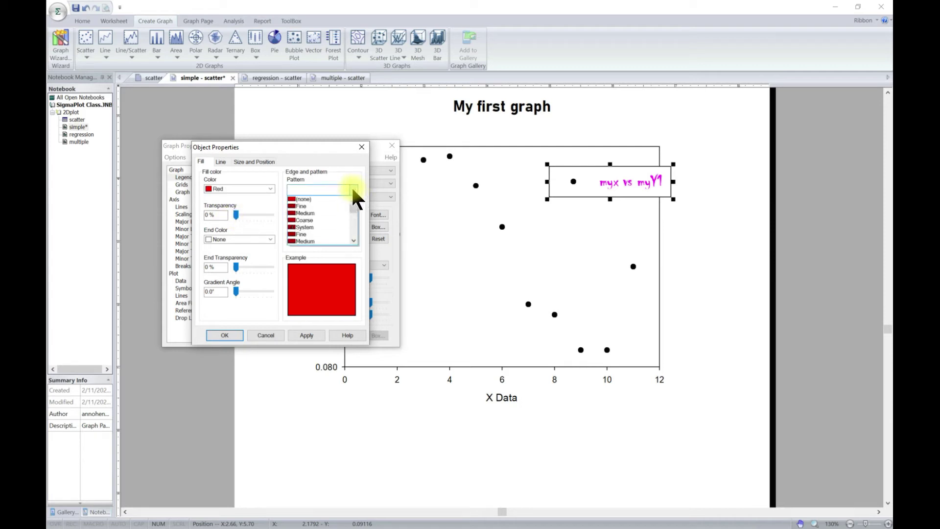
scroll(330, 208, down, 1)
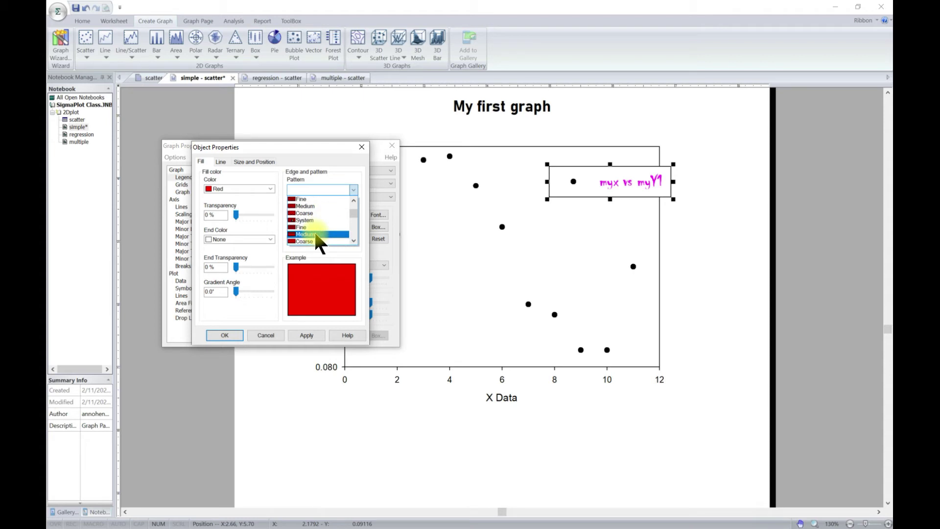
click(313, 233)
click(314, 335)
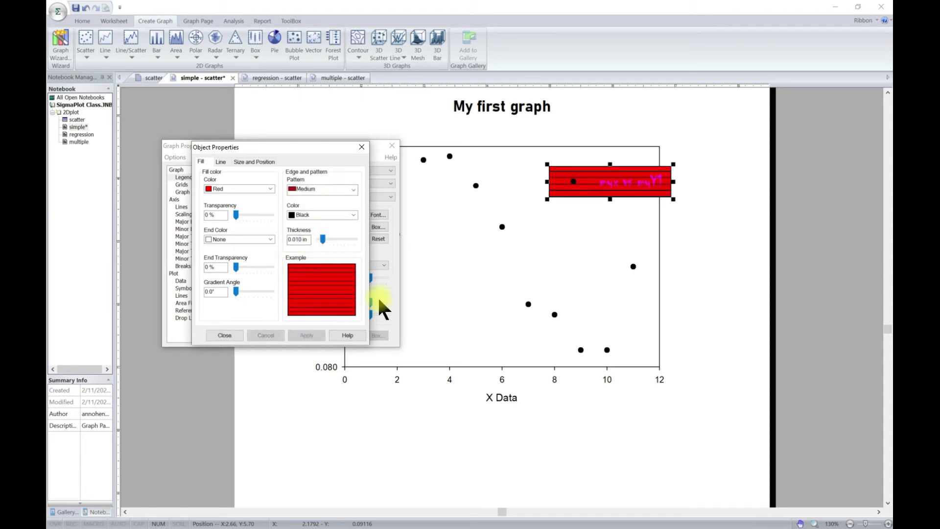
drag(236, 214, 252, 214)
click(306, 334)
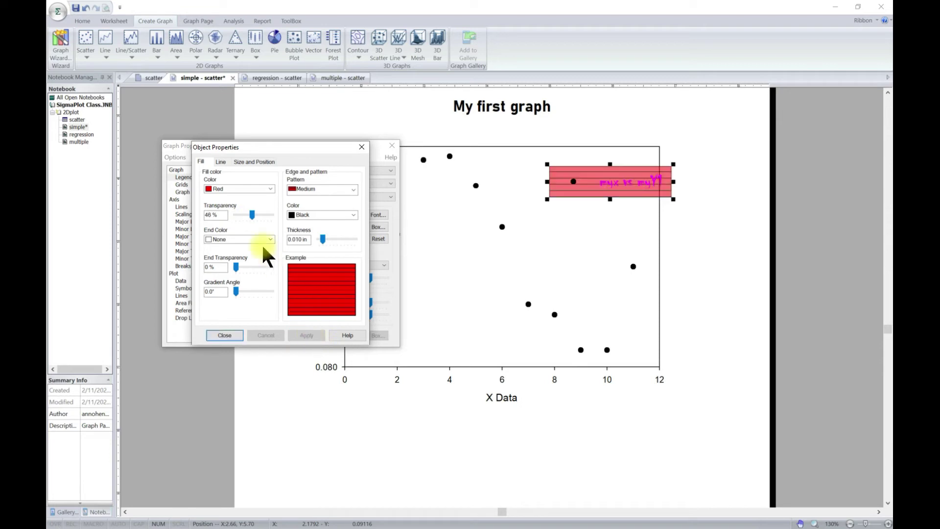
drag(249, 213, 264, 215)
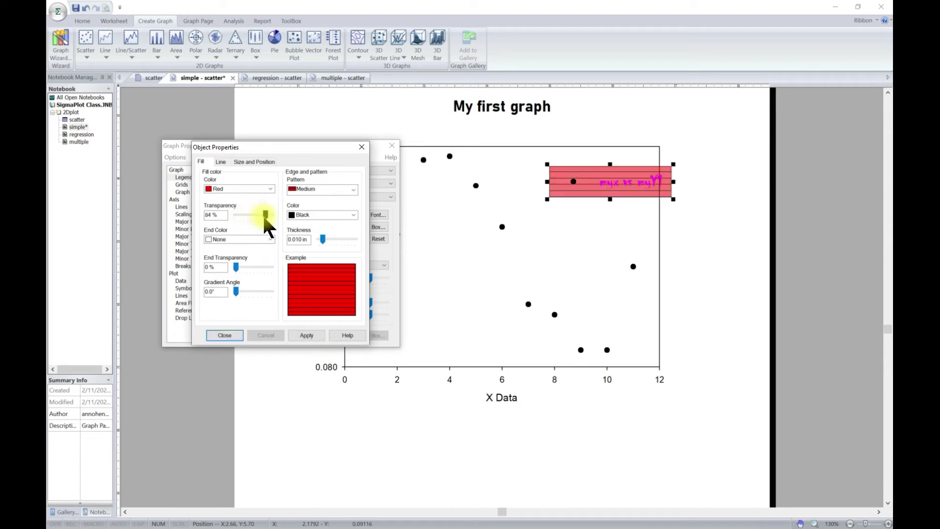
click(308, 337)
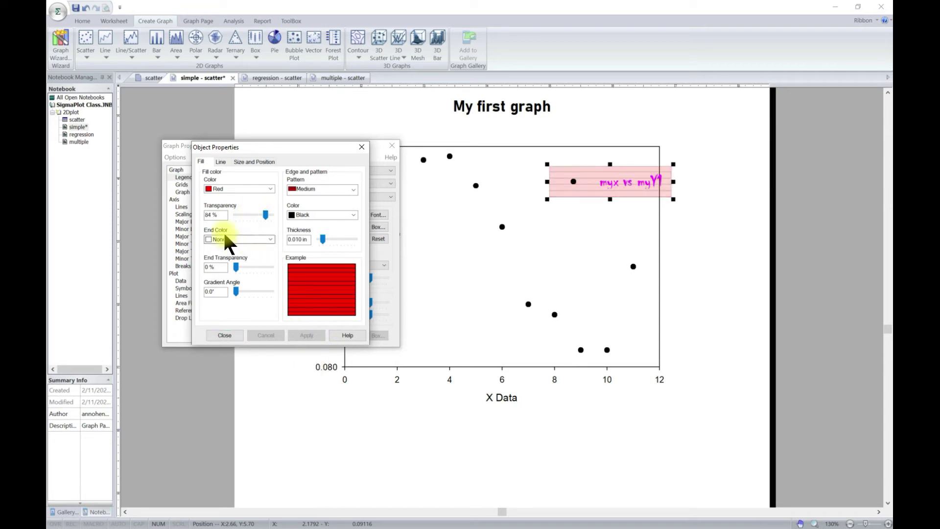
Add a Blue gradient end, 0.040 in pattern lines and 68.6° angle, then nudge the legend left and down.
click(270, 240)
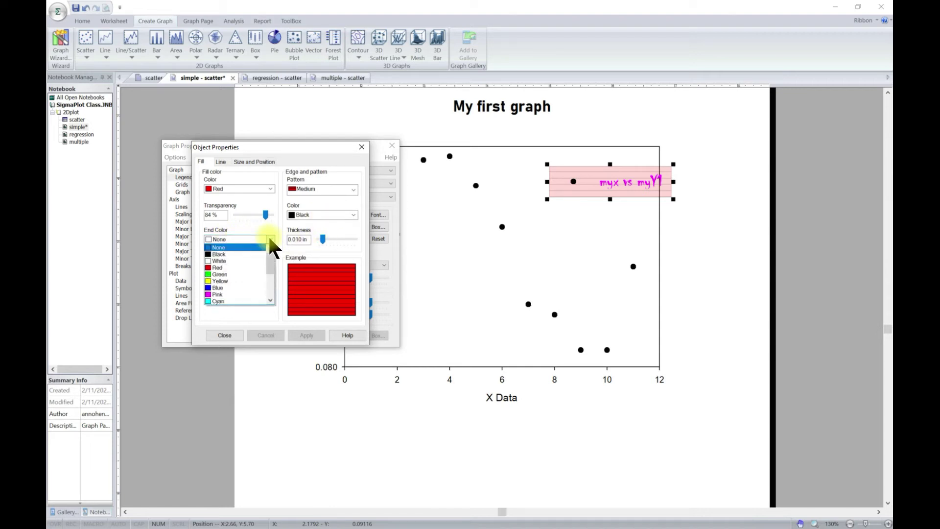
click(242, 287)
click(314, 334)
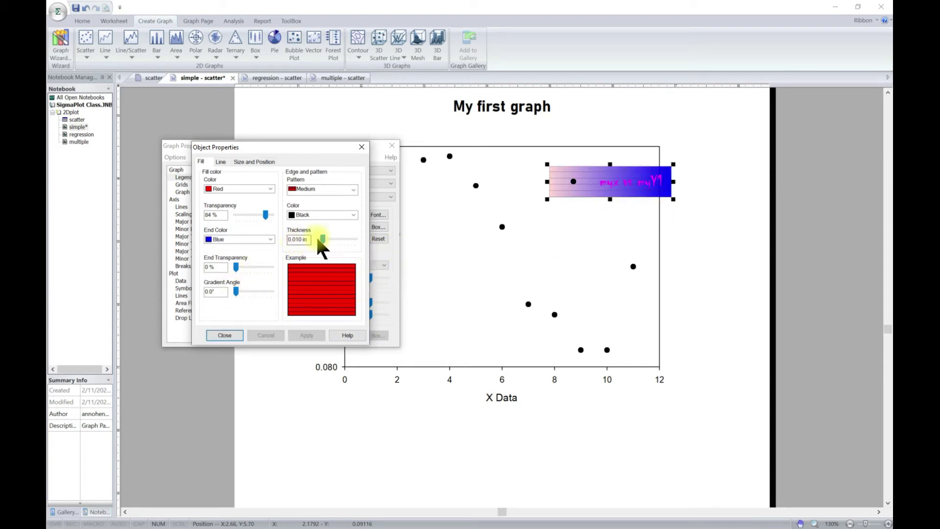
drag(323, 239, 333, 239)
click(308, 333)
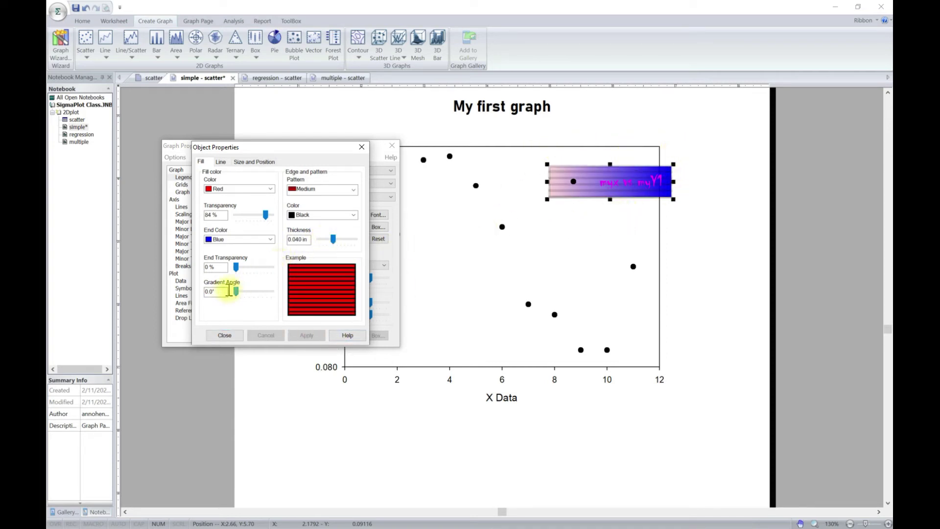
drag(237, 290, 243, 292)
click(307, 334)
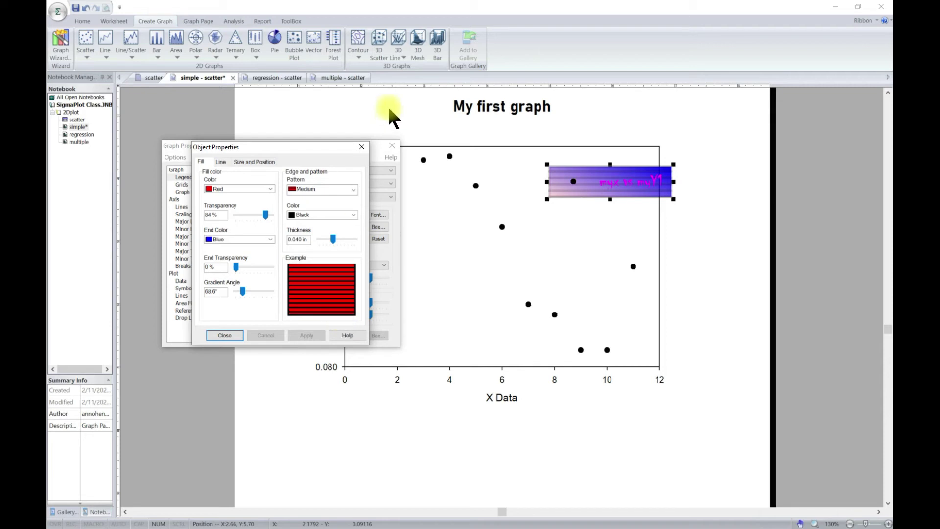
click(361, 147)
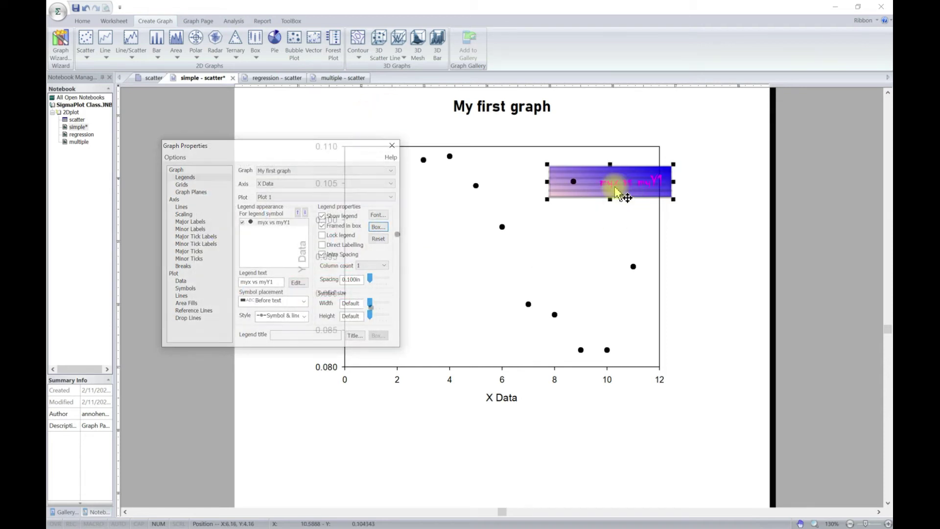
drag(586, 187, 552, 202)
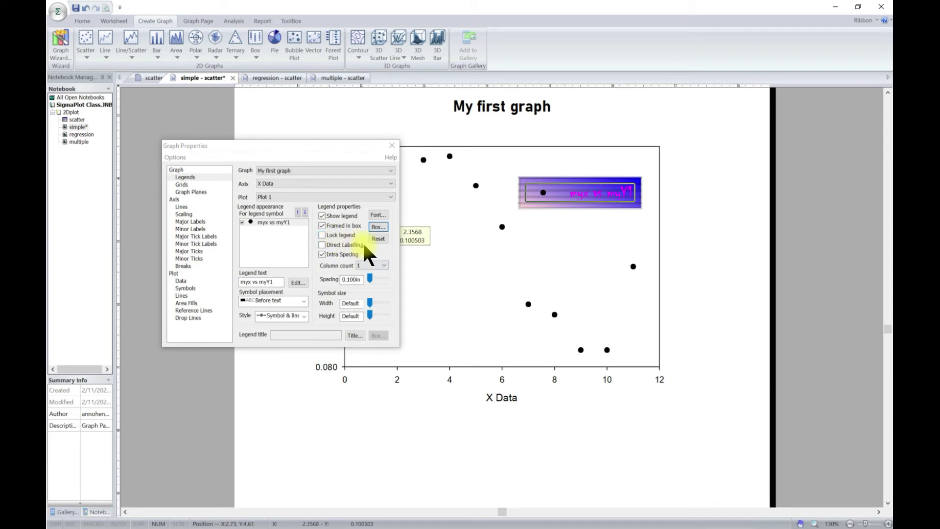
Reset the legend settings in the Legends panel and confirm with Yes.
click(378, 239)
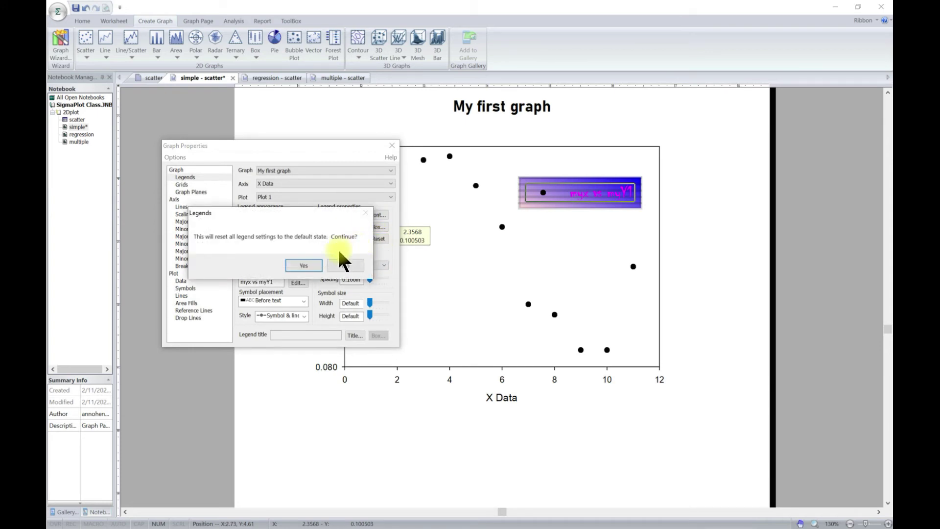
click(299, 264)
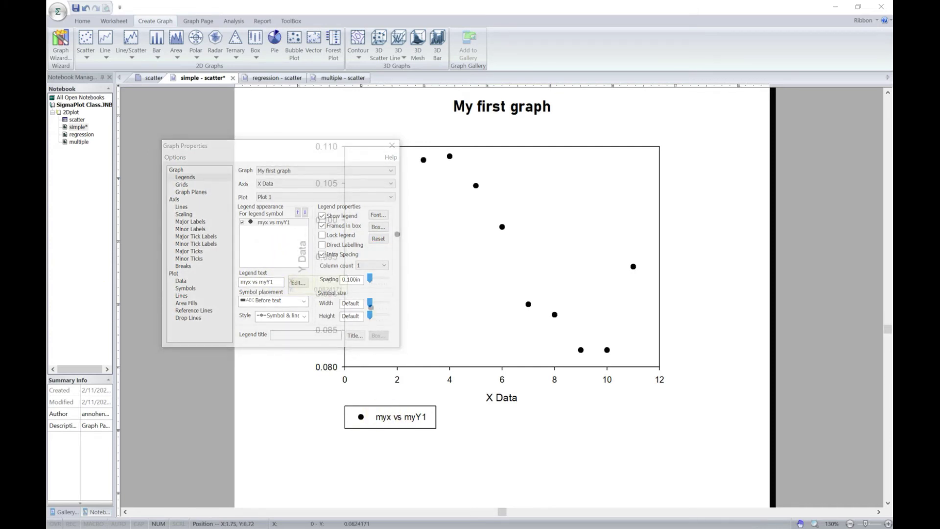
Replace the 'myx vs myY1' legend text with 'my first legend'.
click(298, 283)
drag(240, 259, 469, 257)
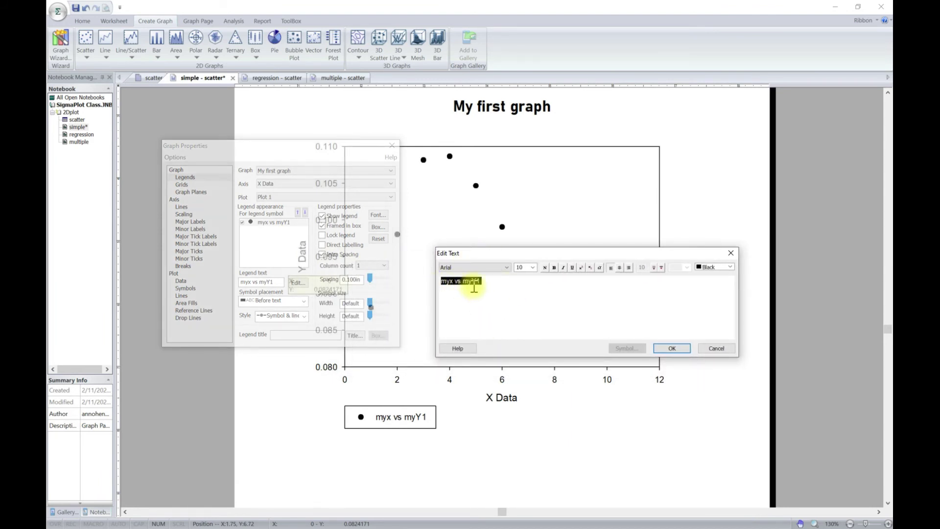
text(my first legend)
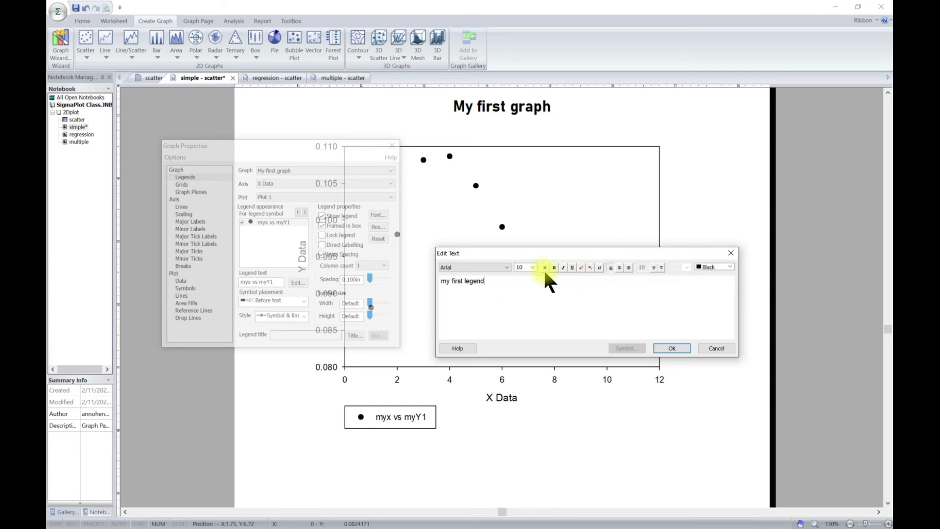
click(506, 266)
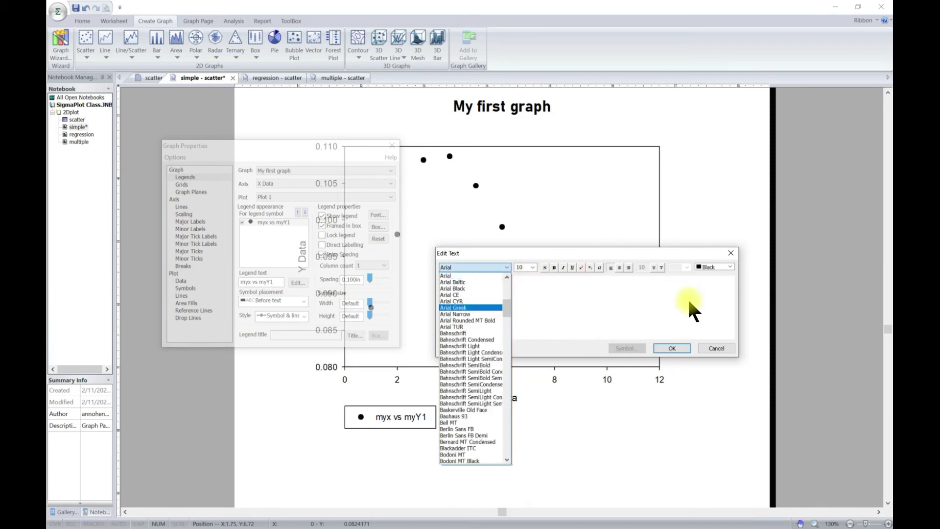
click(664, 345)
click(668, 346)
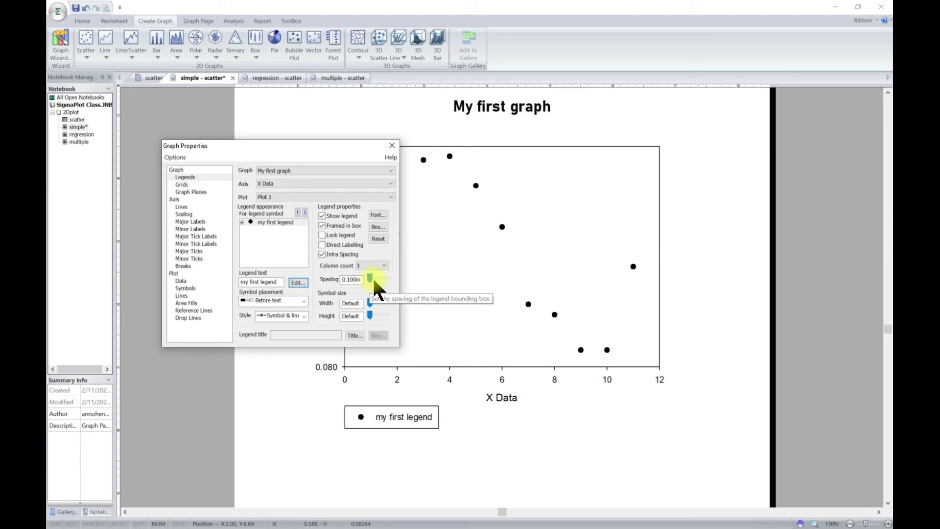
Set legend spacing 1.643in and symbol width 0.031in, keeping symbol placement Before text.
drag(366, 283, 363, 275)
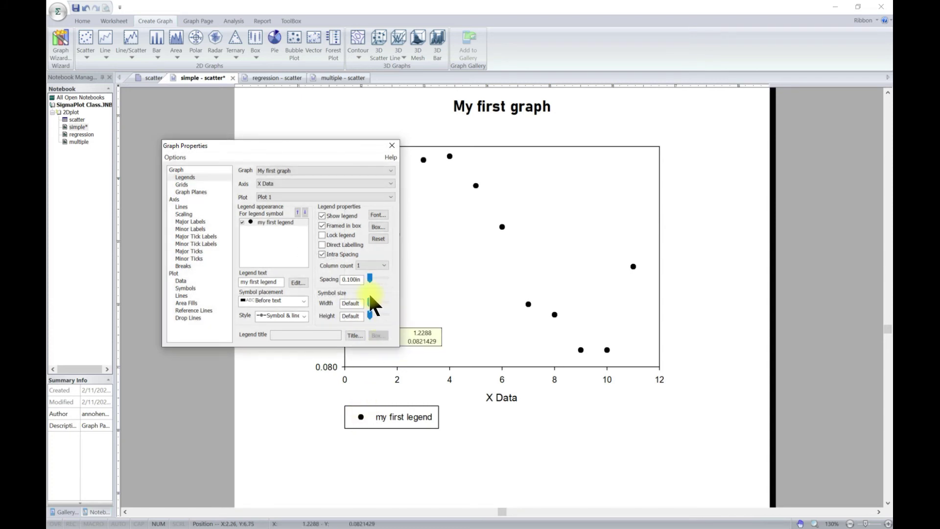
mouse_move(370, 302)
mouse_down()
mouse_move(379, 304)
mouse_move(368, 299)
mouse_up()
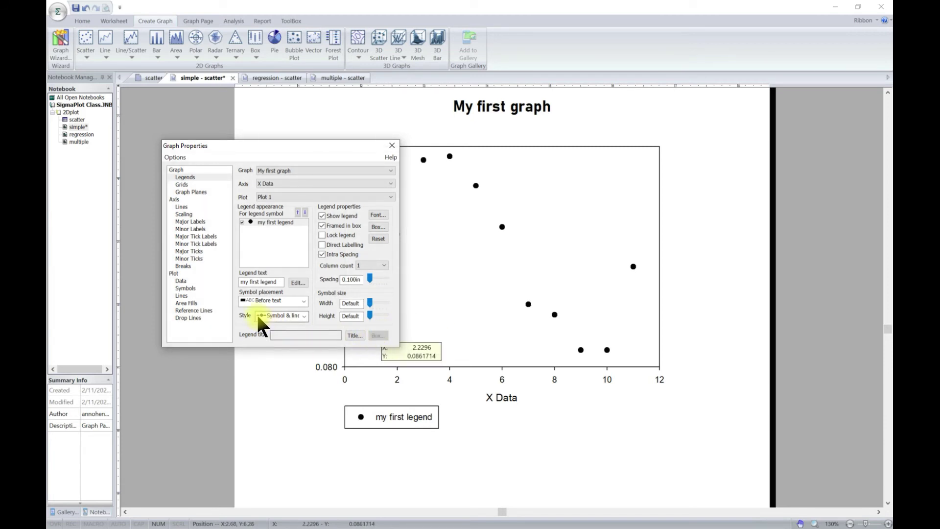
click(301, 301)
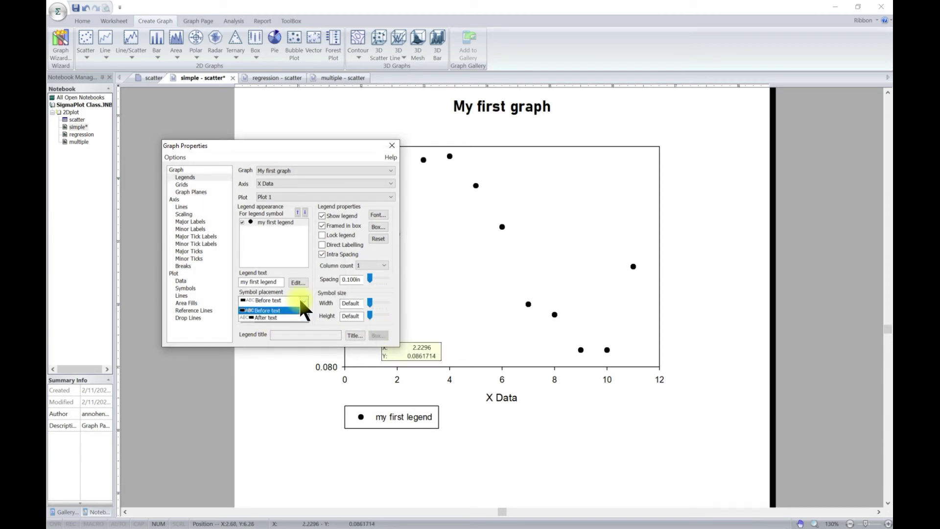
click(279, 318)
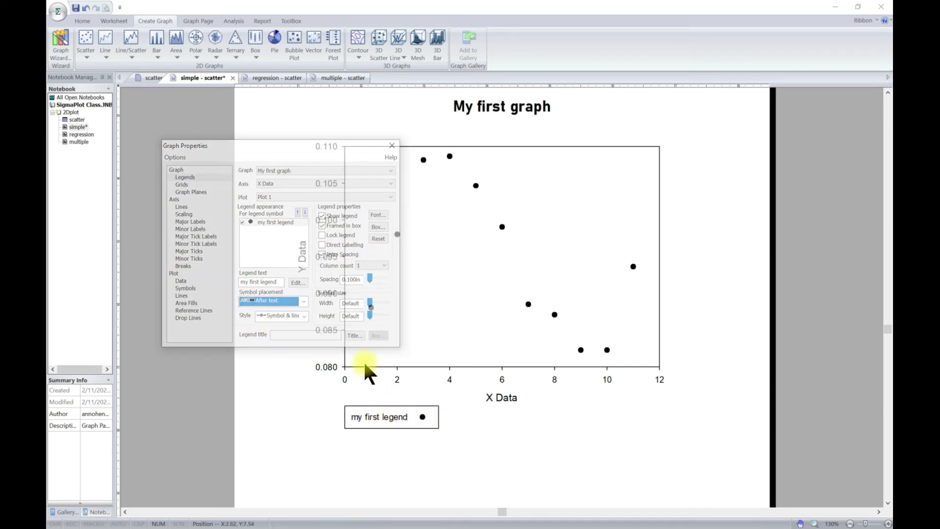
click(301, 299)
click(284, 309)
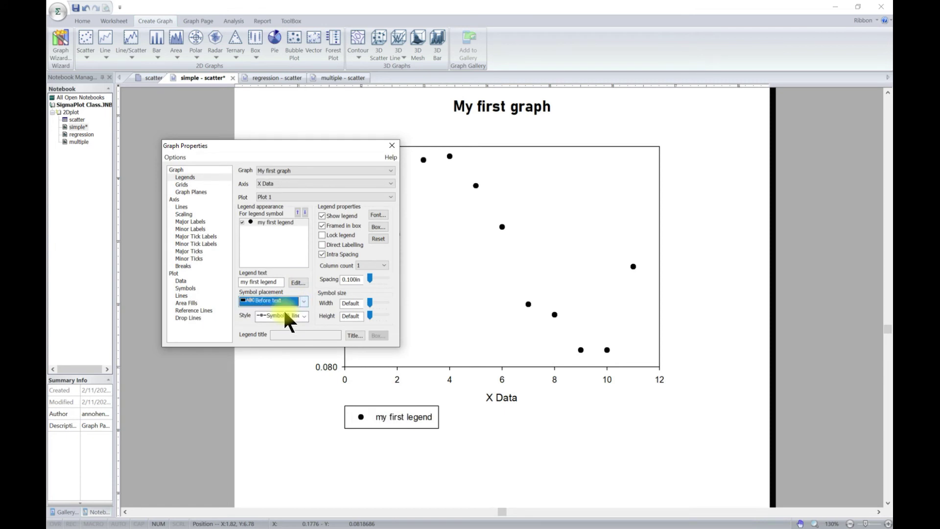
Leave the legend style unchanged and switch to the Grids settings.
click(304, 315)
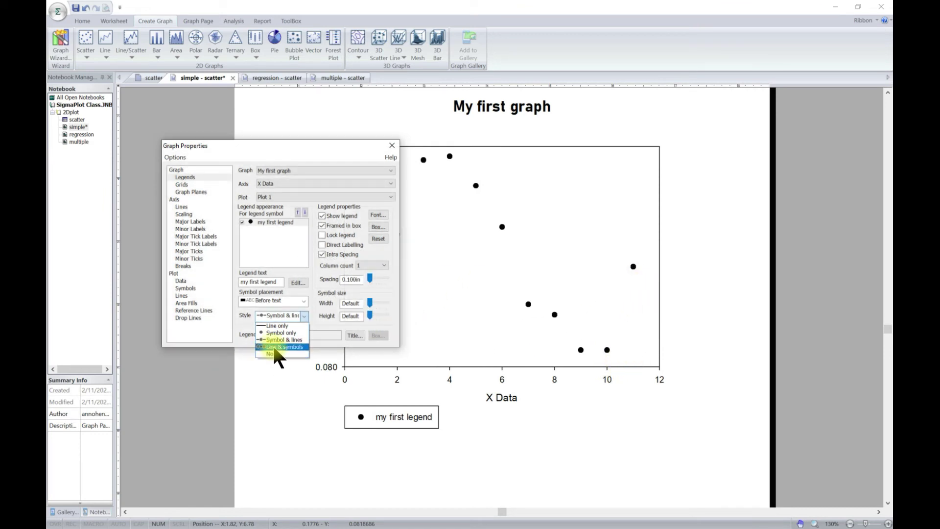
click(229, 335)
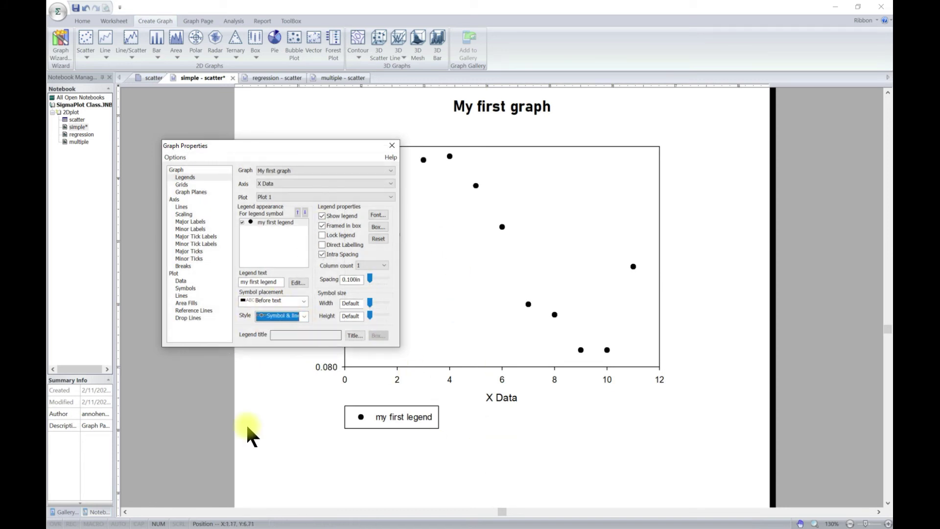
click(186, 182)
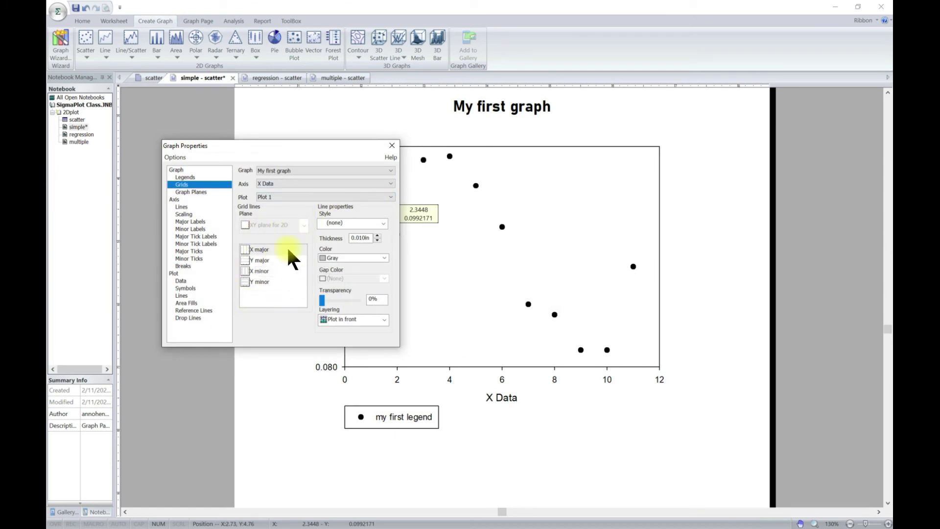
Make the X major grid lines solid Dk. Red, 0.025in thick, with the plot layered in front.
click(253, 250)
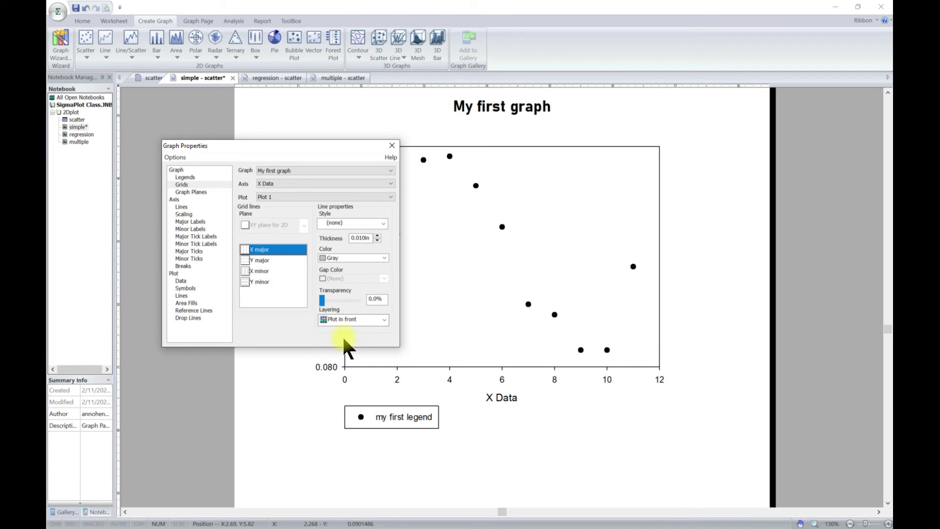
drag(306, 146, 279, 145)
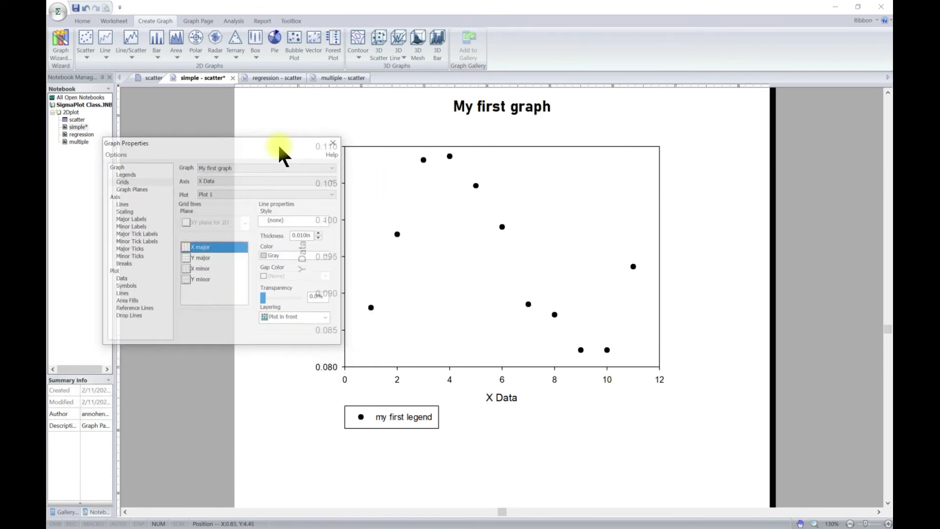
click(323, 218)
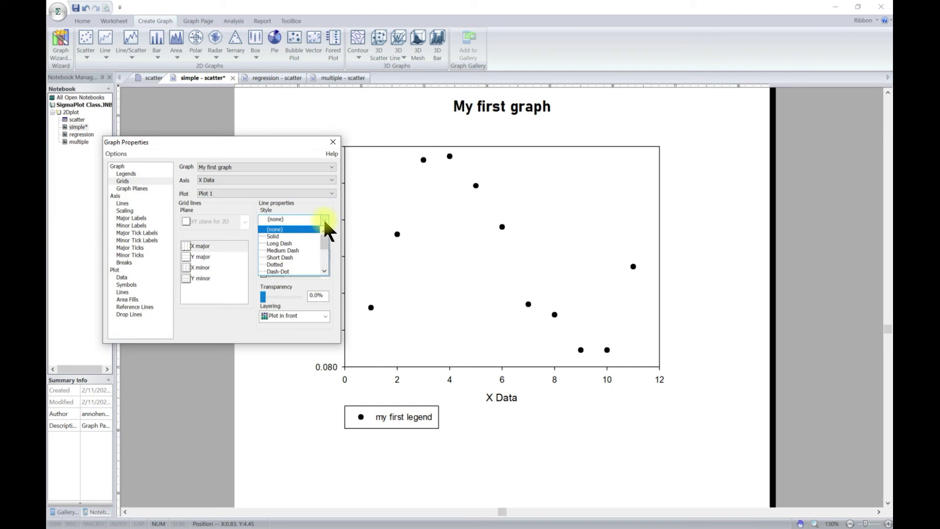
click(294, 236)
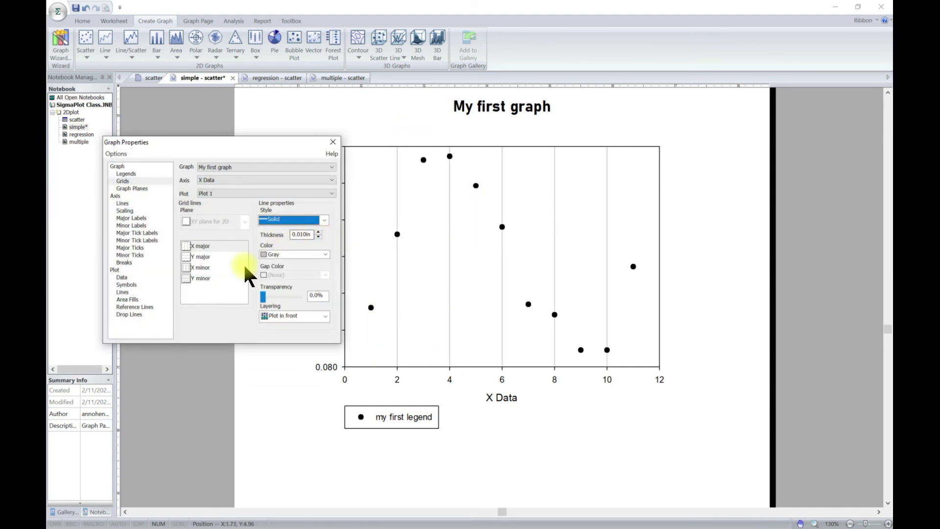
click(325, 251)
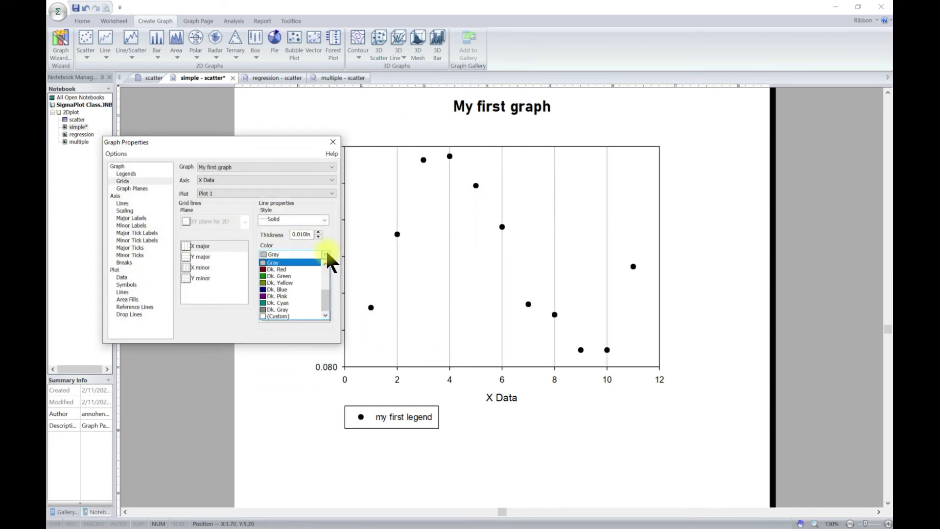
click(309, 269)
click(318, 232)
click(318, 232)
click(318, 231)
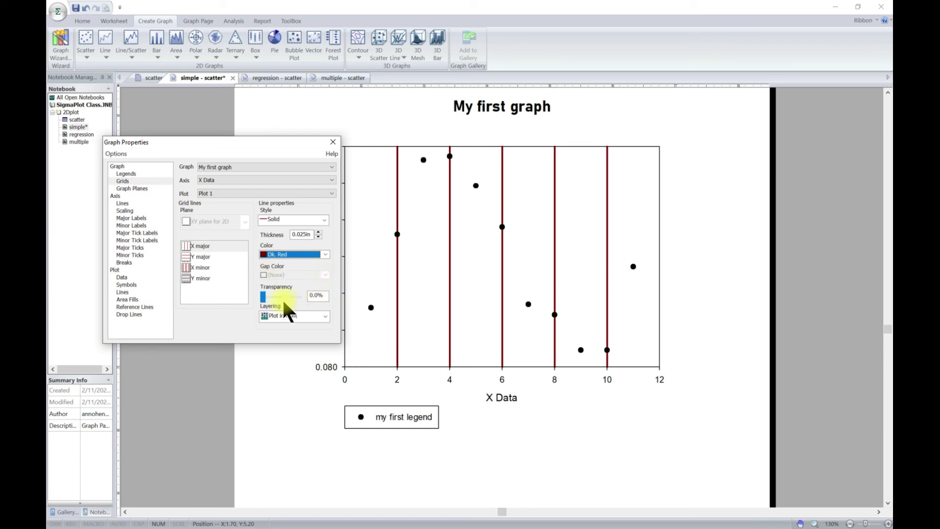
click(325, 315)
click(309, 334)
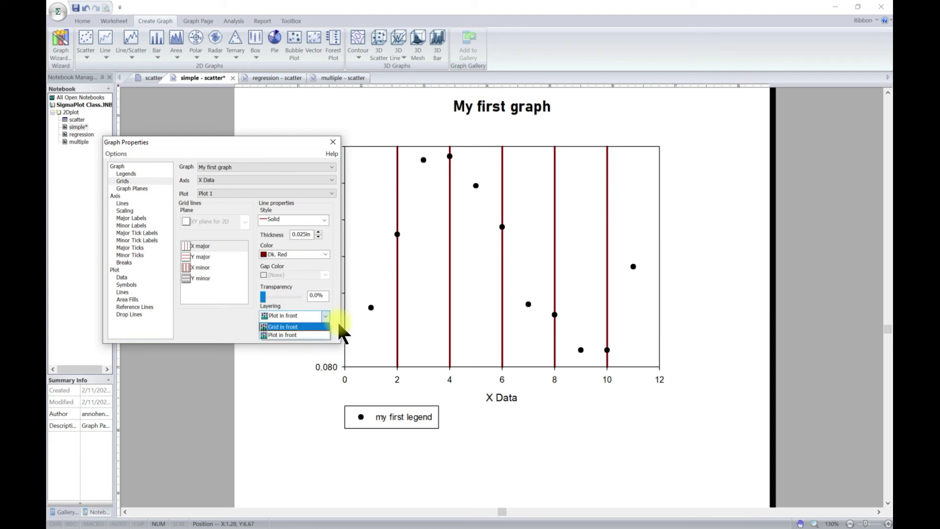
click(202, 256)
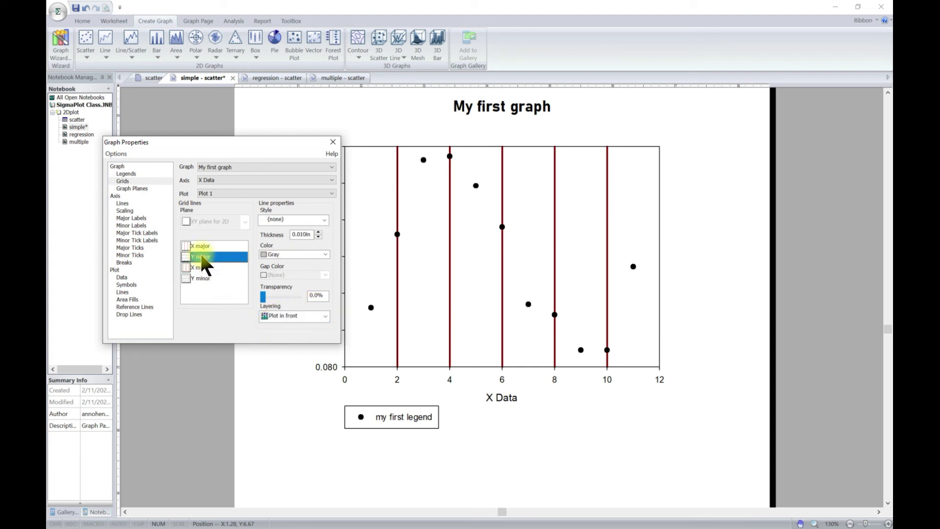
Style the Y major grid lines as Medium Dash in Dk. Gray.
click(323, 219)
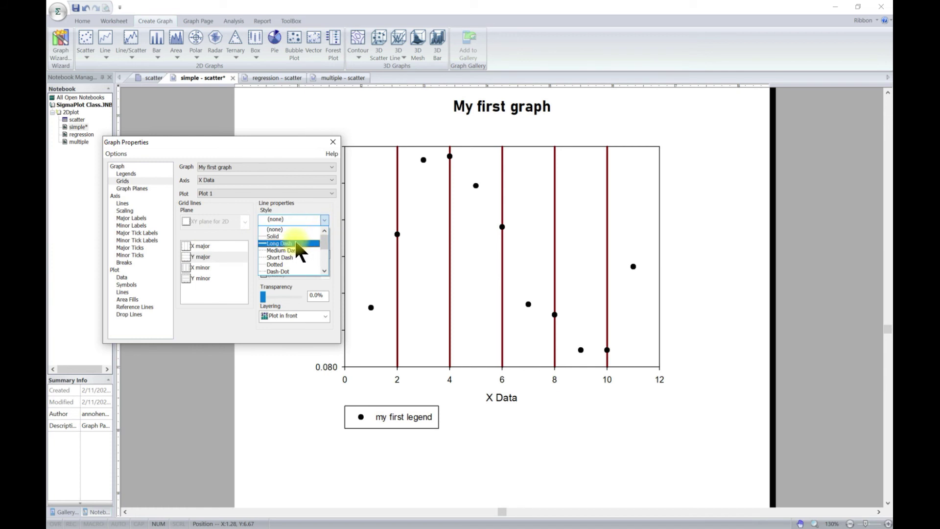
click(292, 250)
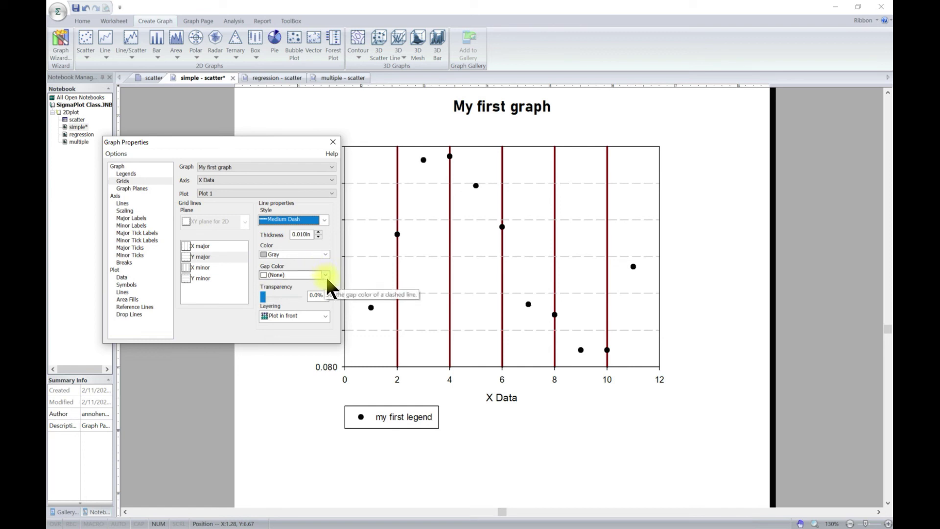
click(326, 254)
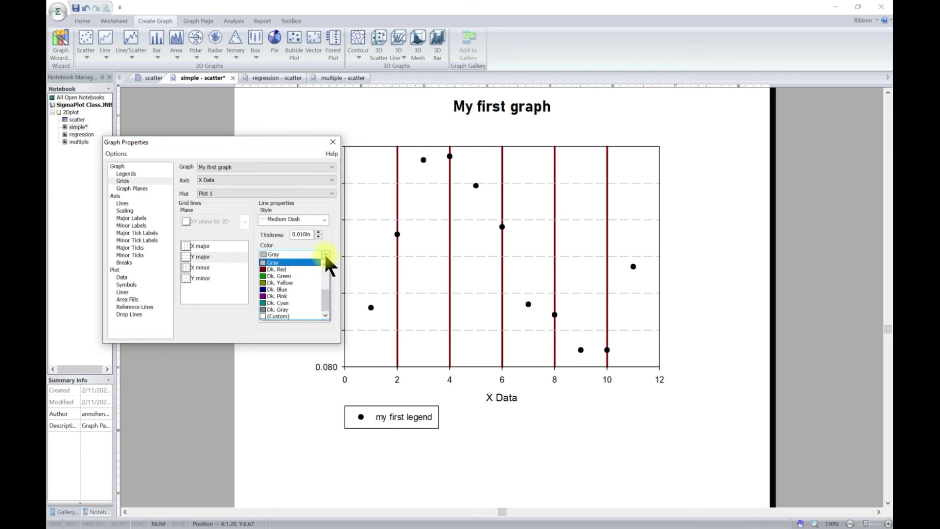
click(289, 309)
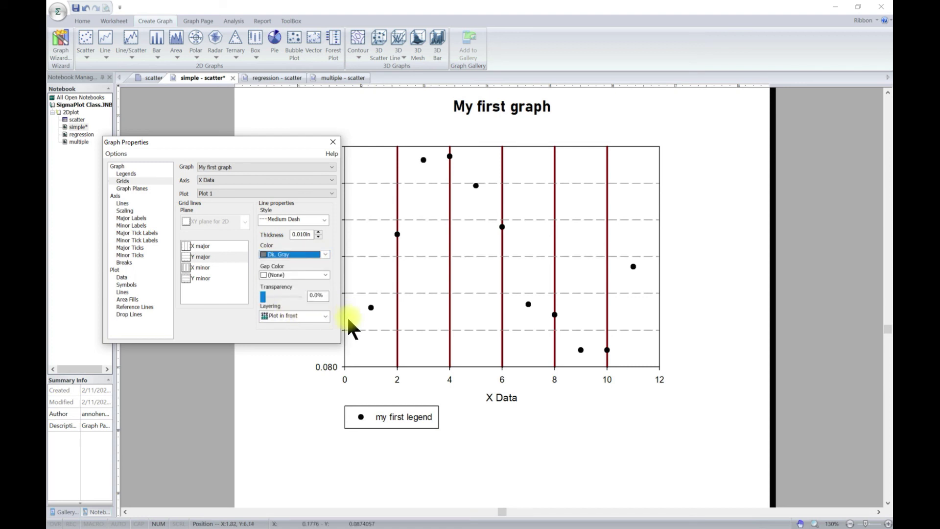
Give the X minor grid lines a Long Dash style.
click(197, 267)
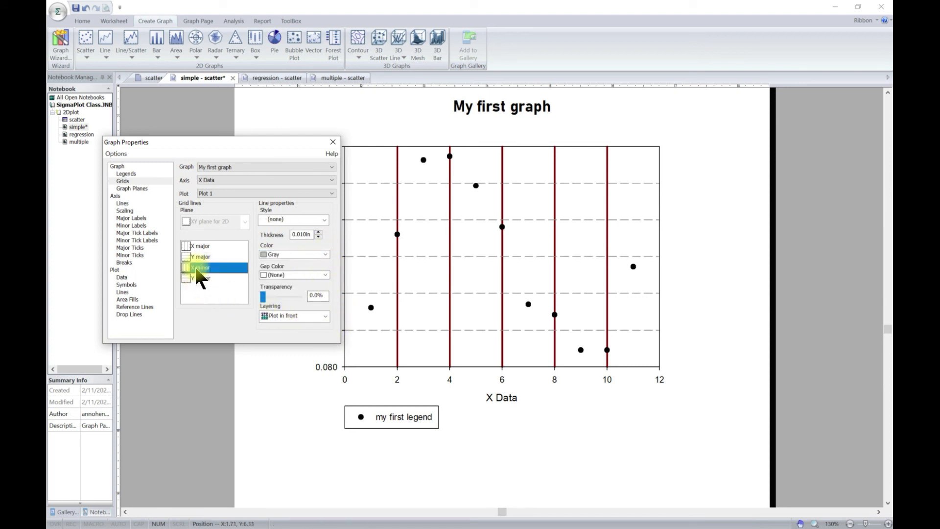
click(319, 219)
click(302, 245)
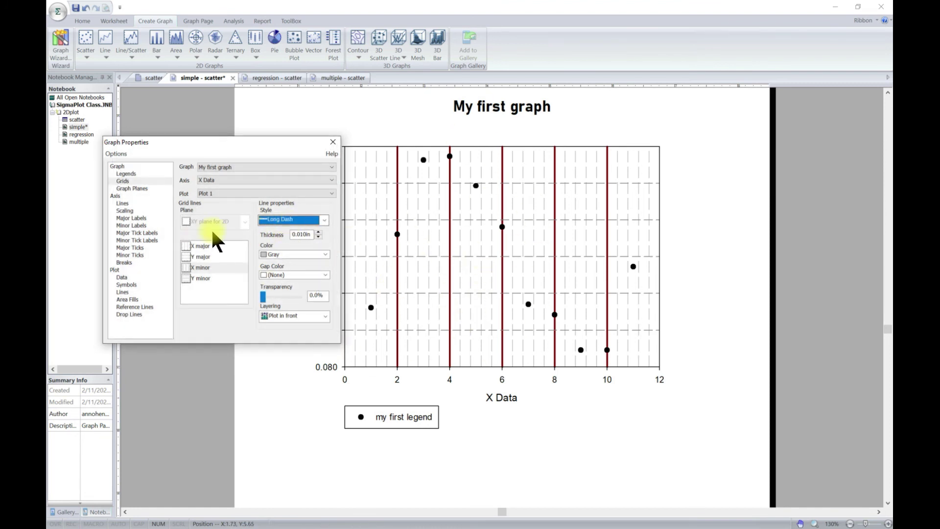
click(135, 189)
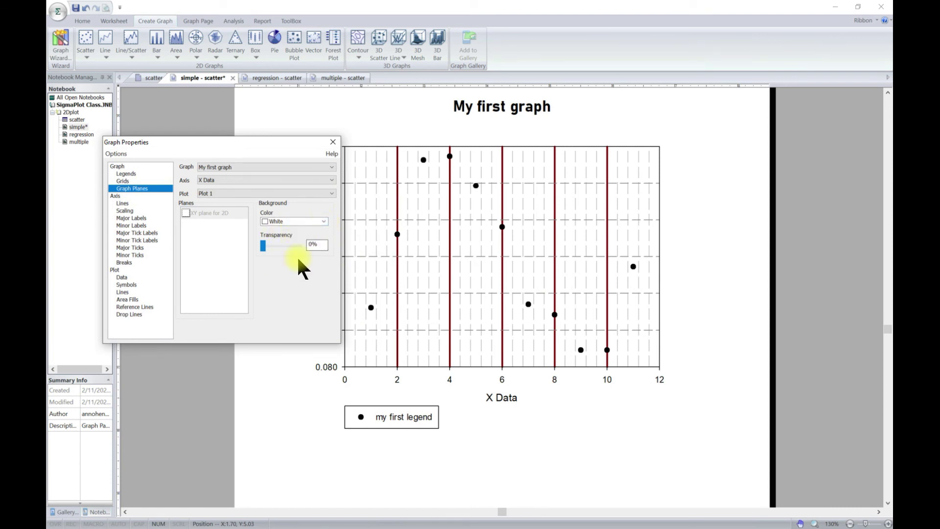
Set the Graph Planes background colour to Pink with 87% transparency.
click(321, 219)
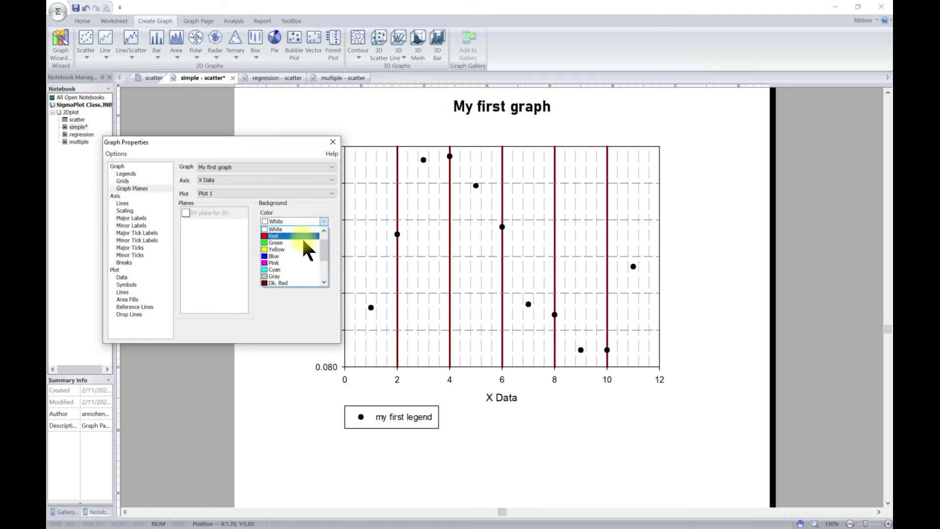
click(278, 263)
drag(267, 244, 294, 244)
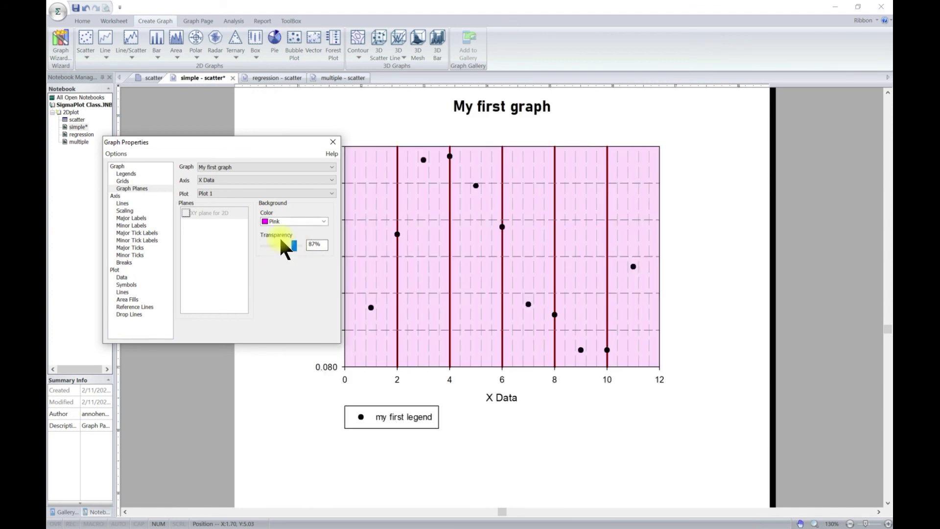